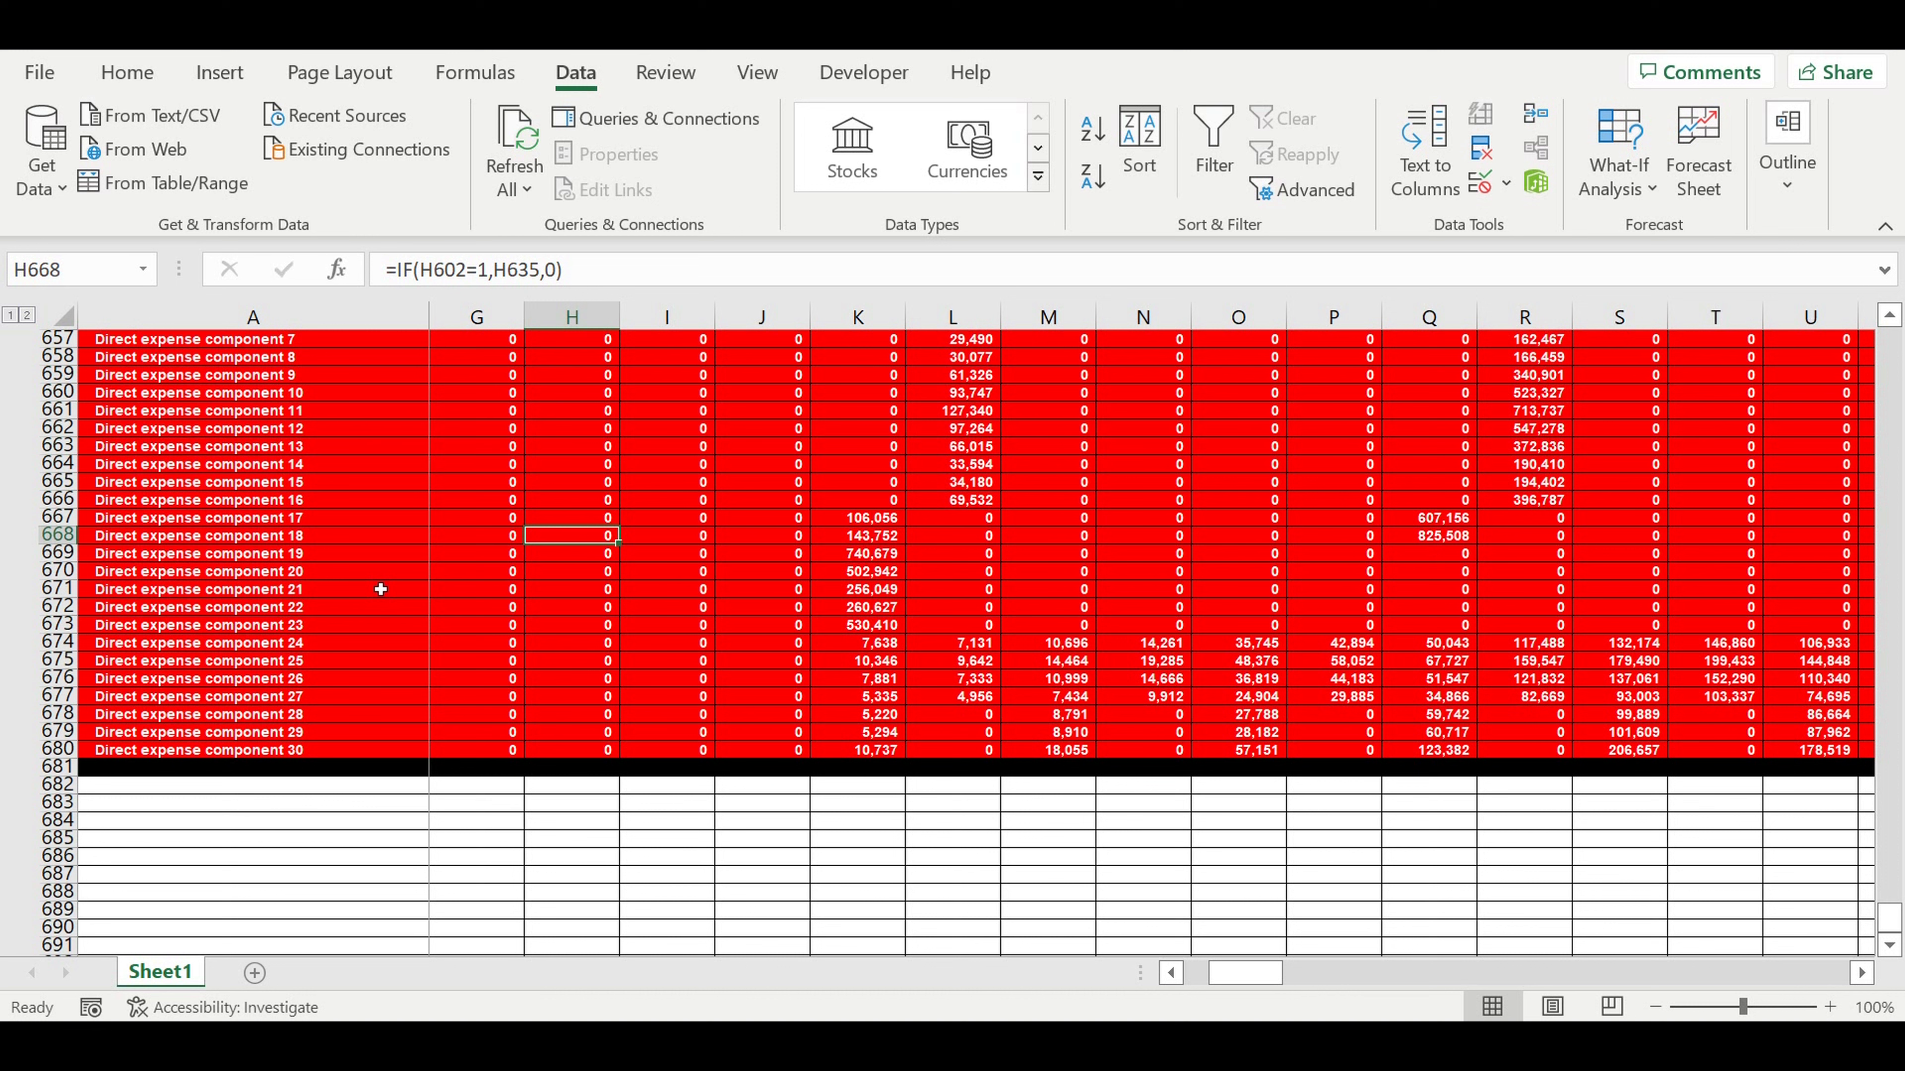
Examine the Bricks produced section, rows 106 to 117, checking the monthly amounts per brick from November 2022 through 2023
click(381, 590)
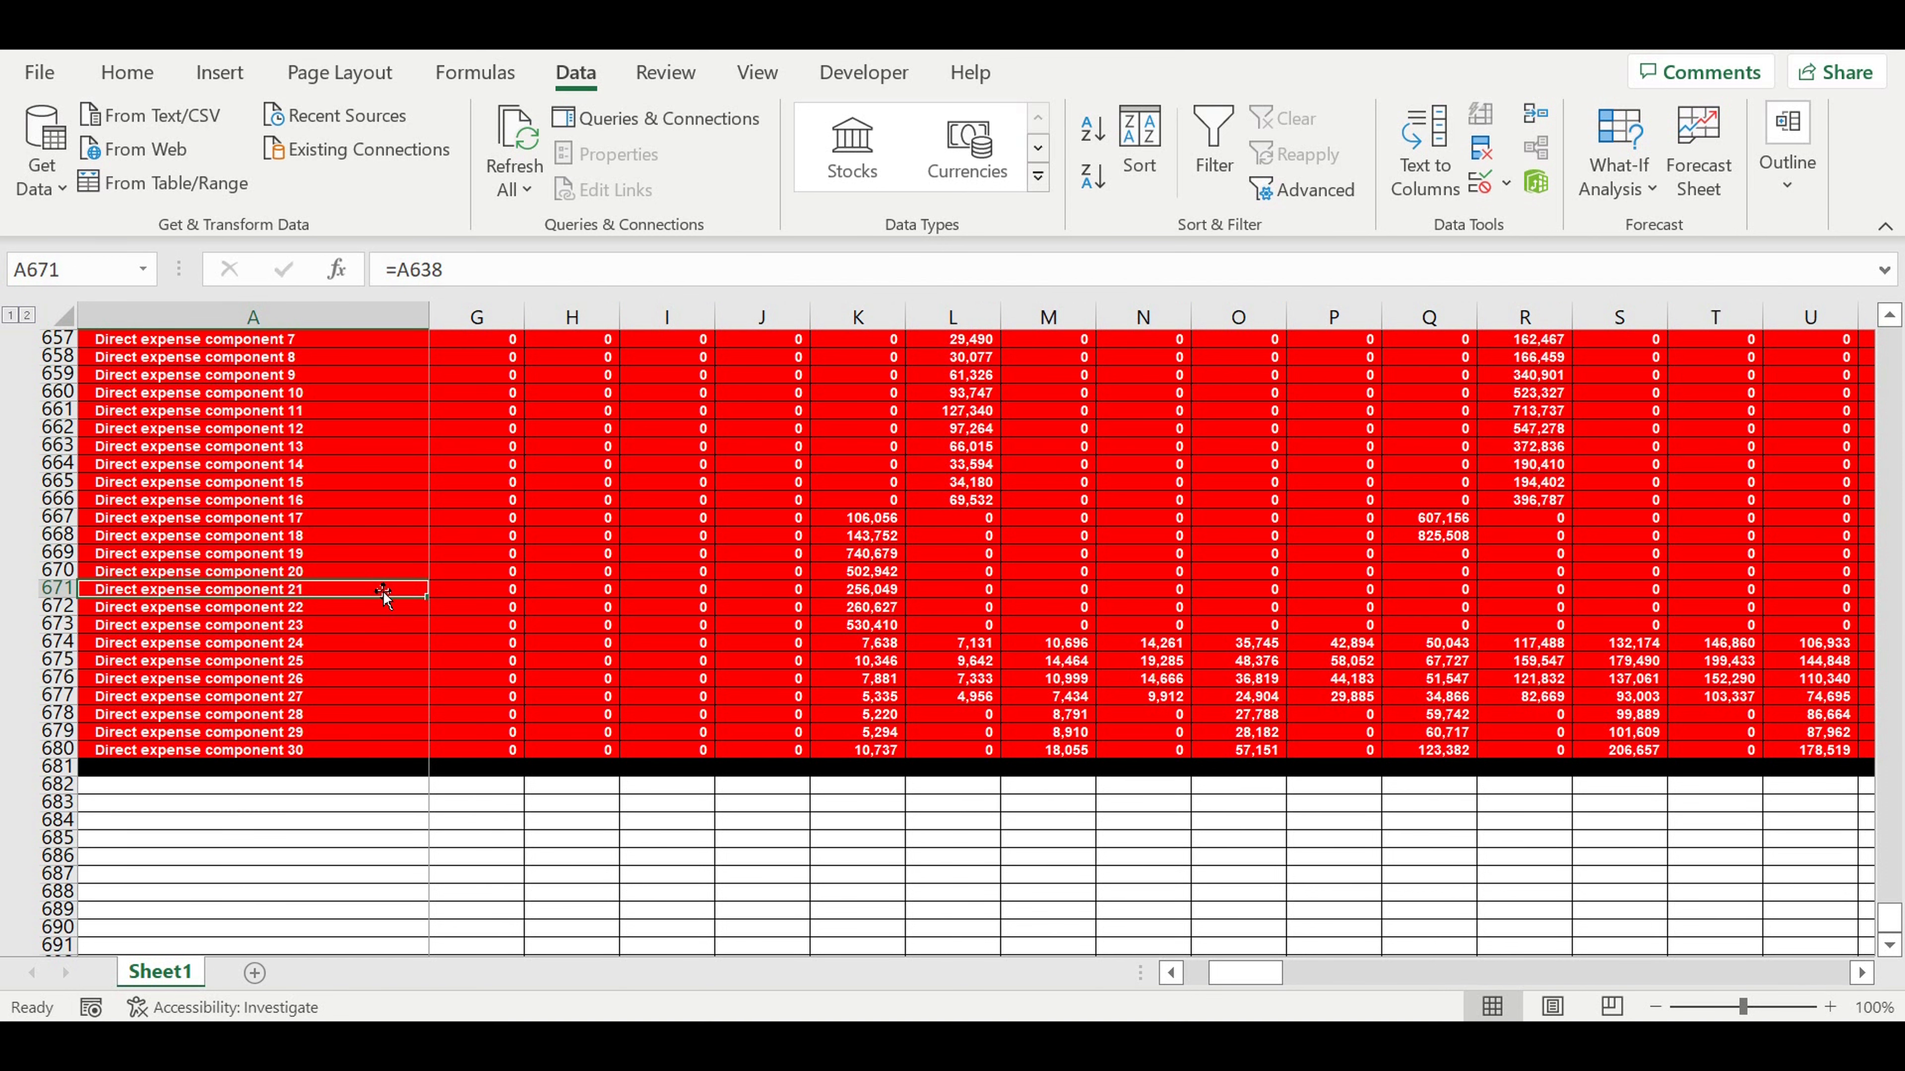
scroll(385, 589, up, 10)
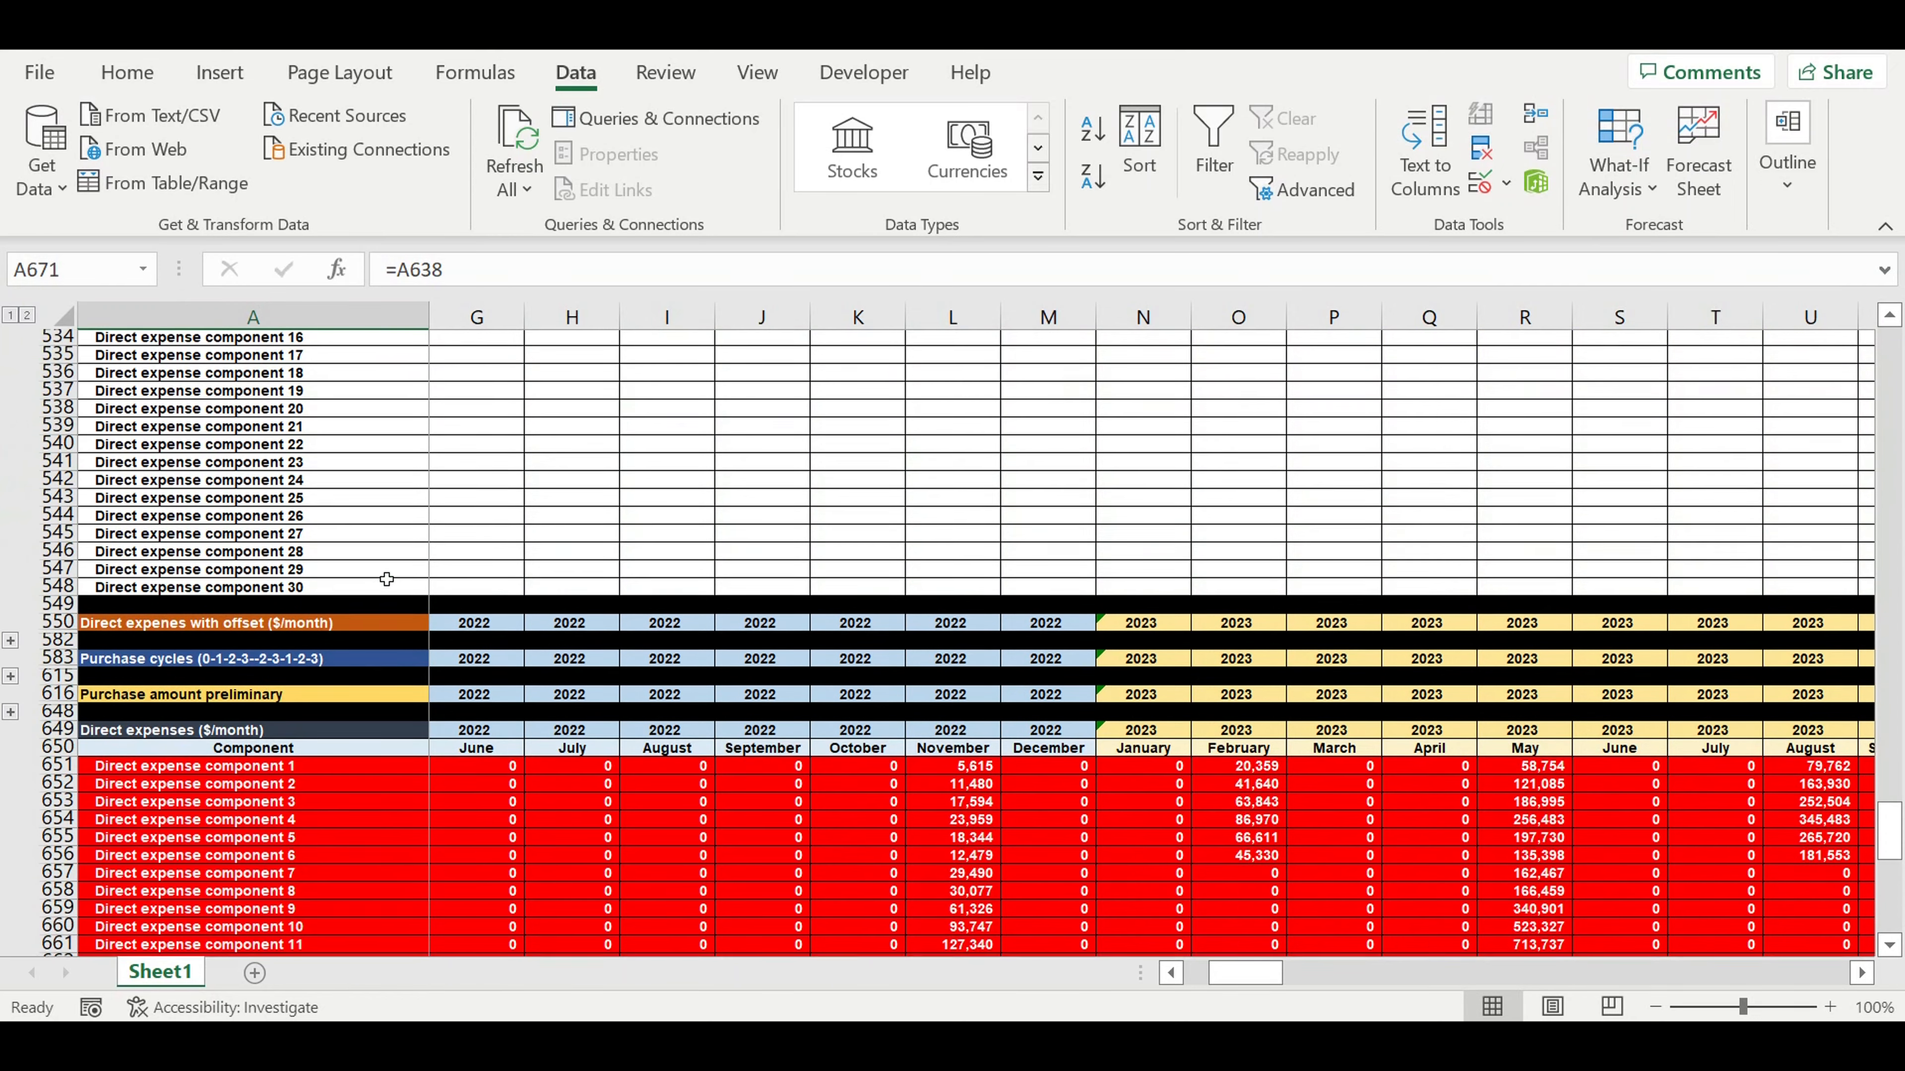
scroll(387, 578, up, 4)
click(1168, 973)
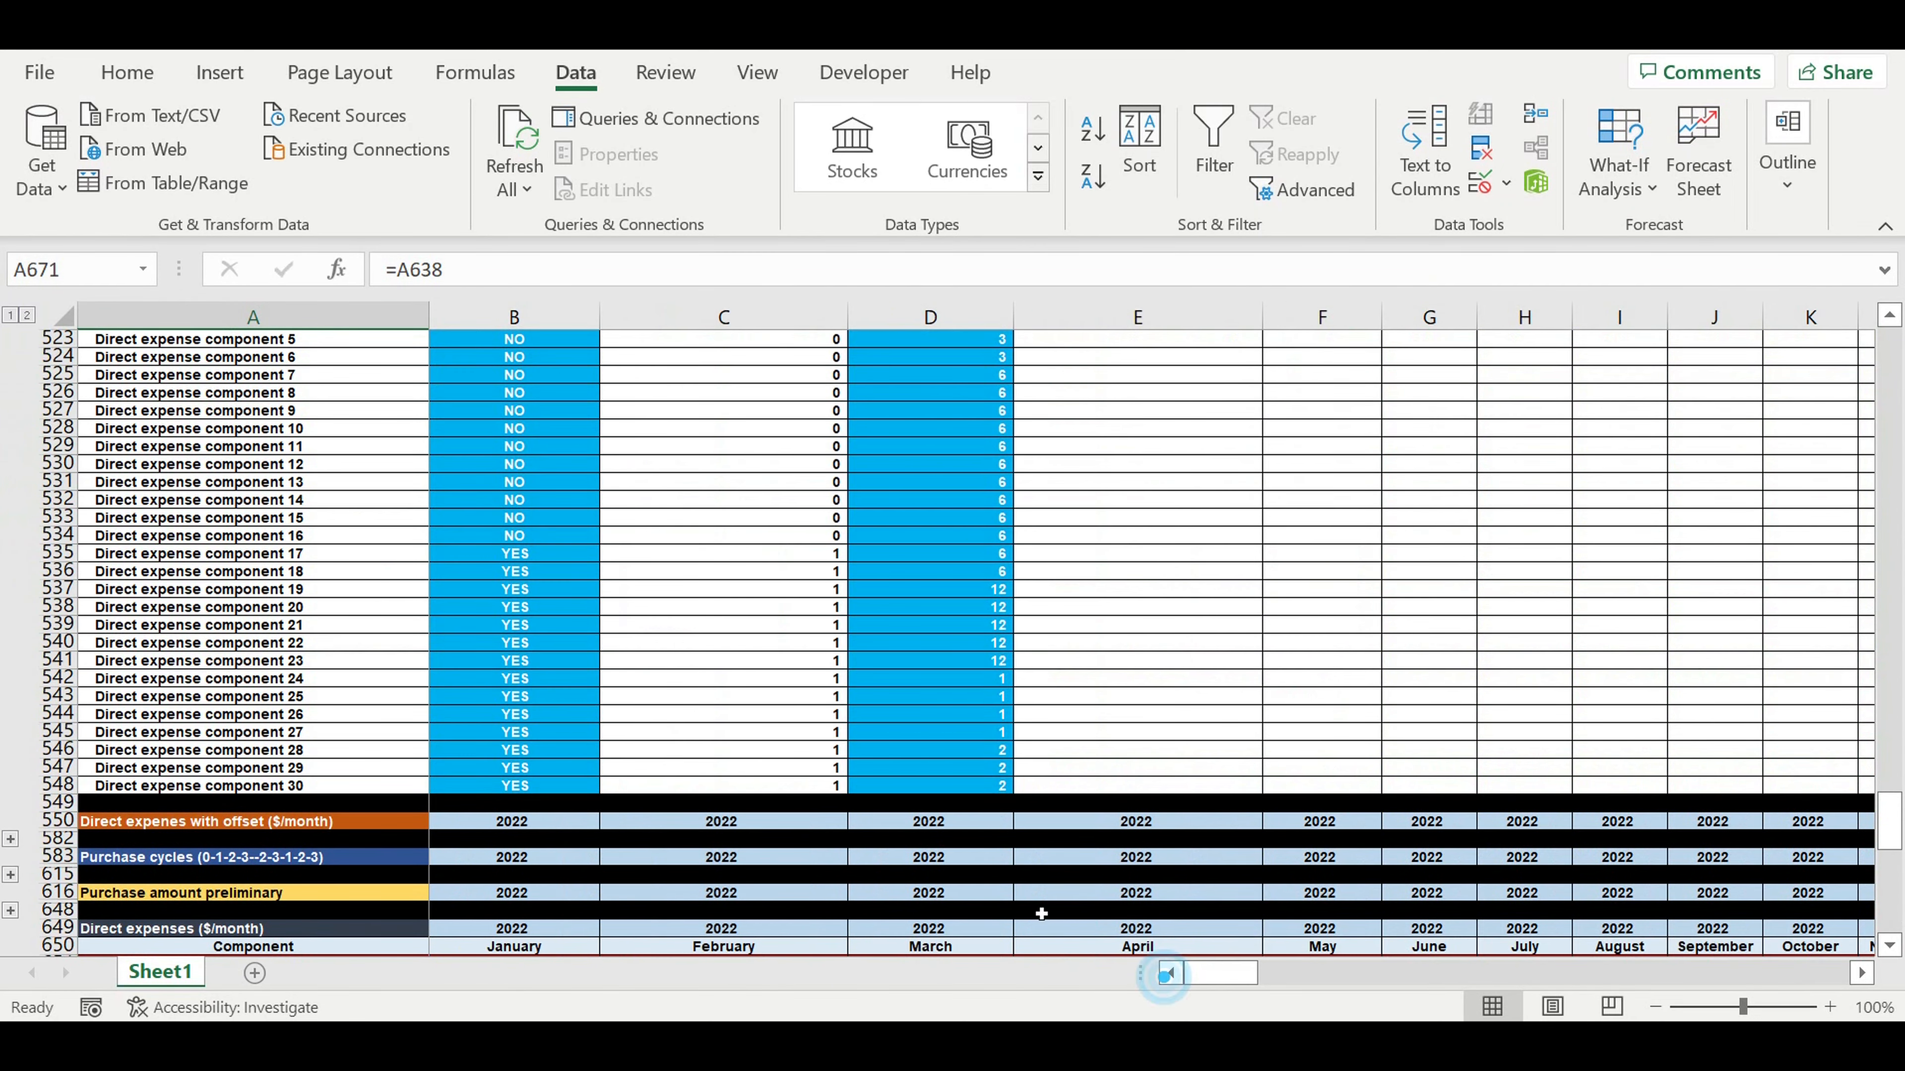
scroll(1041, 914, up, 20)
scroll(782, 690, up, 15)
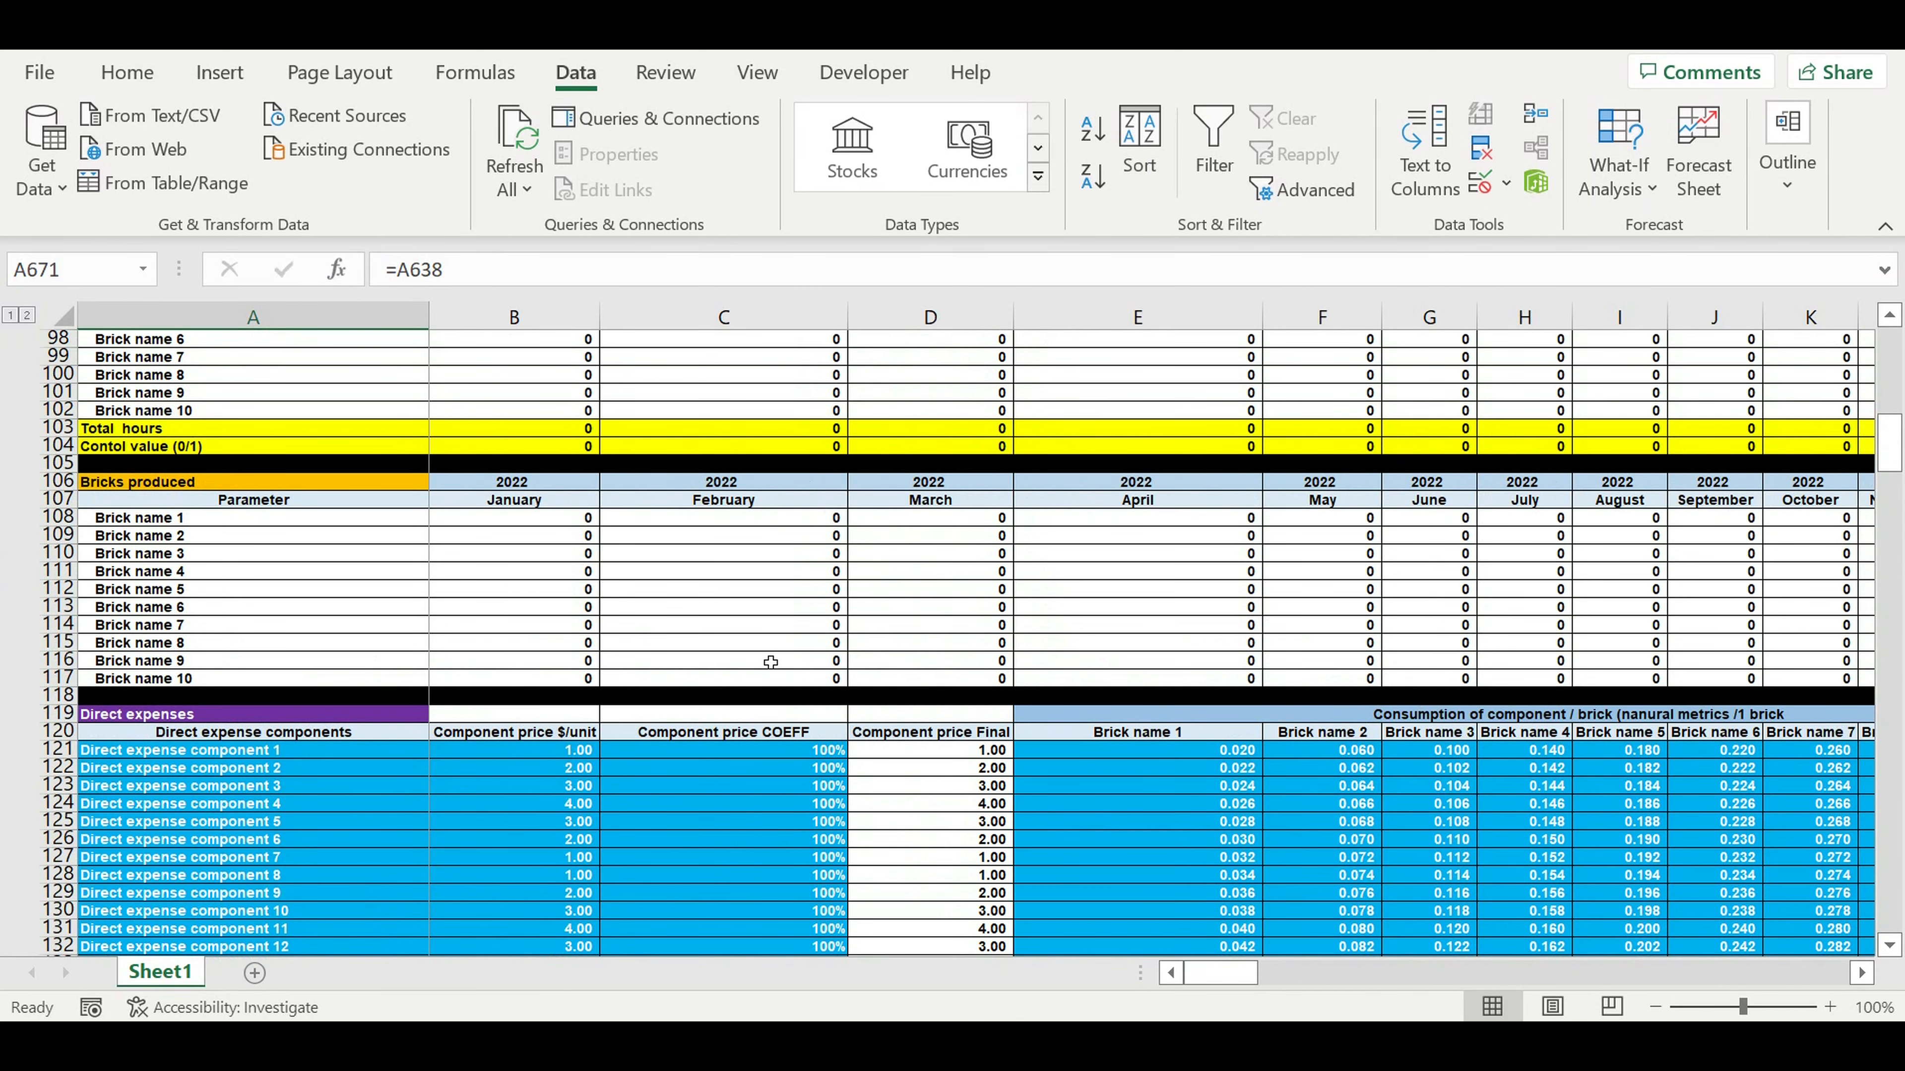
click(632, 574)
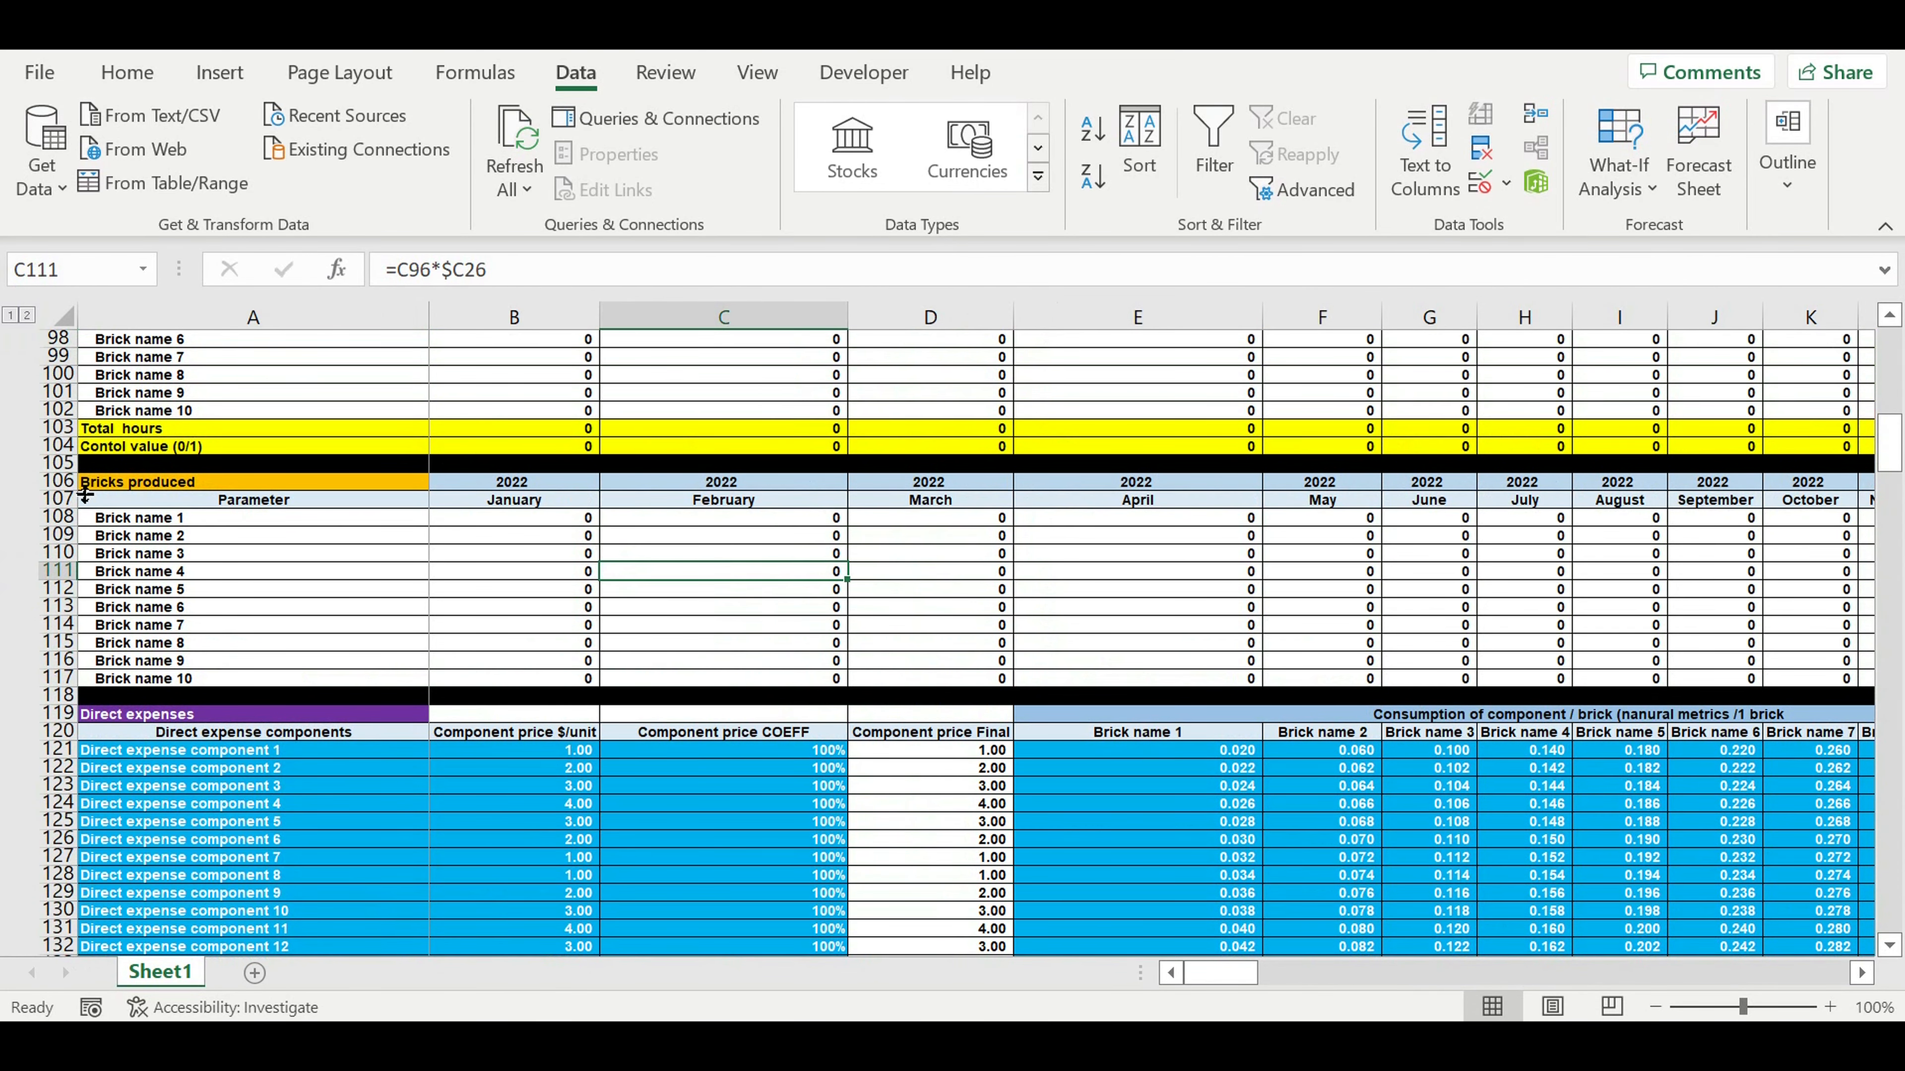
drag(52, 482, 23, 681)
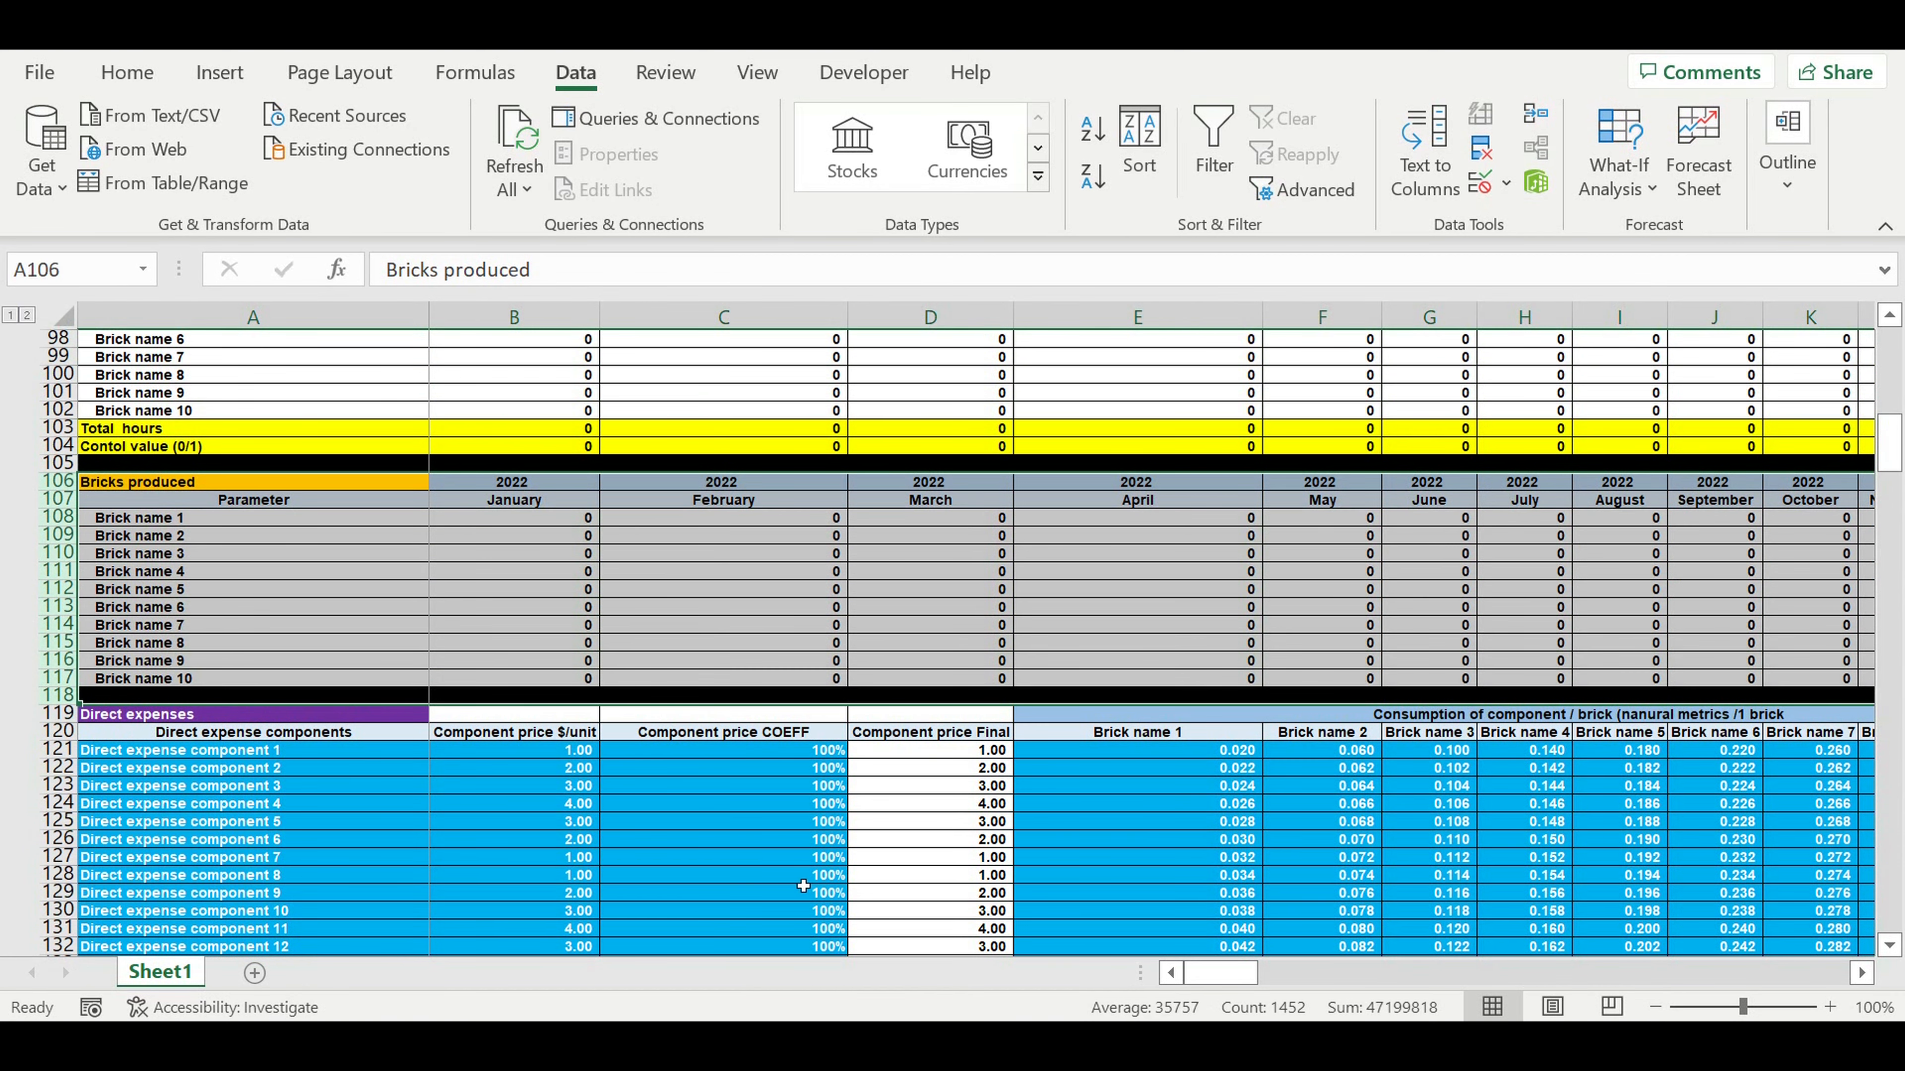
drag(1202, 973, 1222, 975)
drag(1109, 519, 1469, 688)
click(1462, 607)
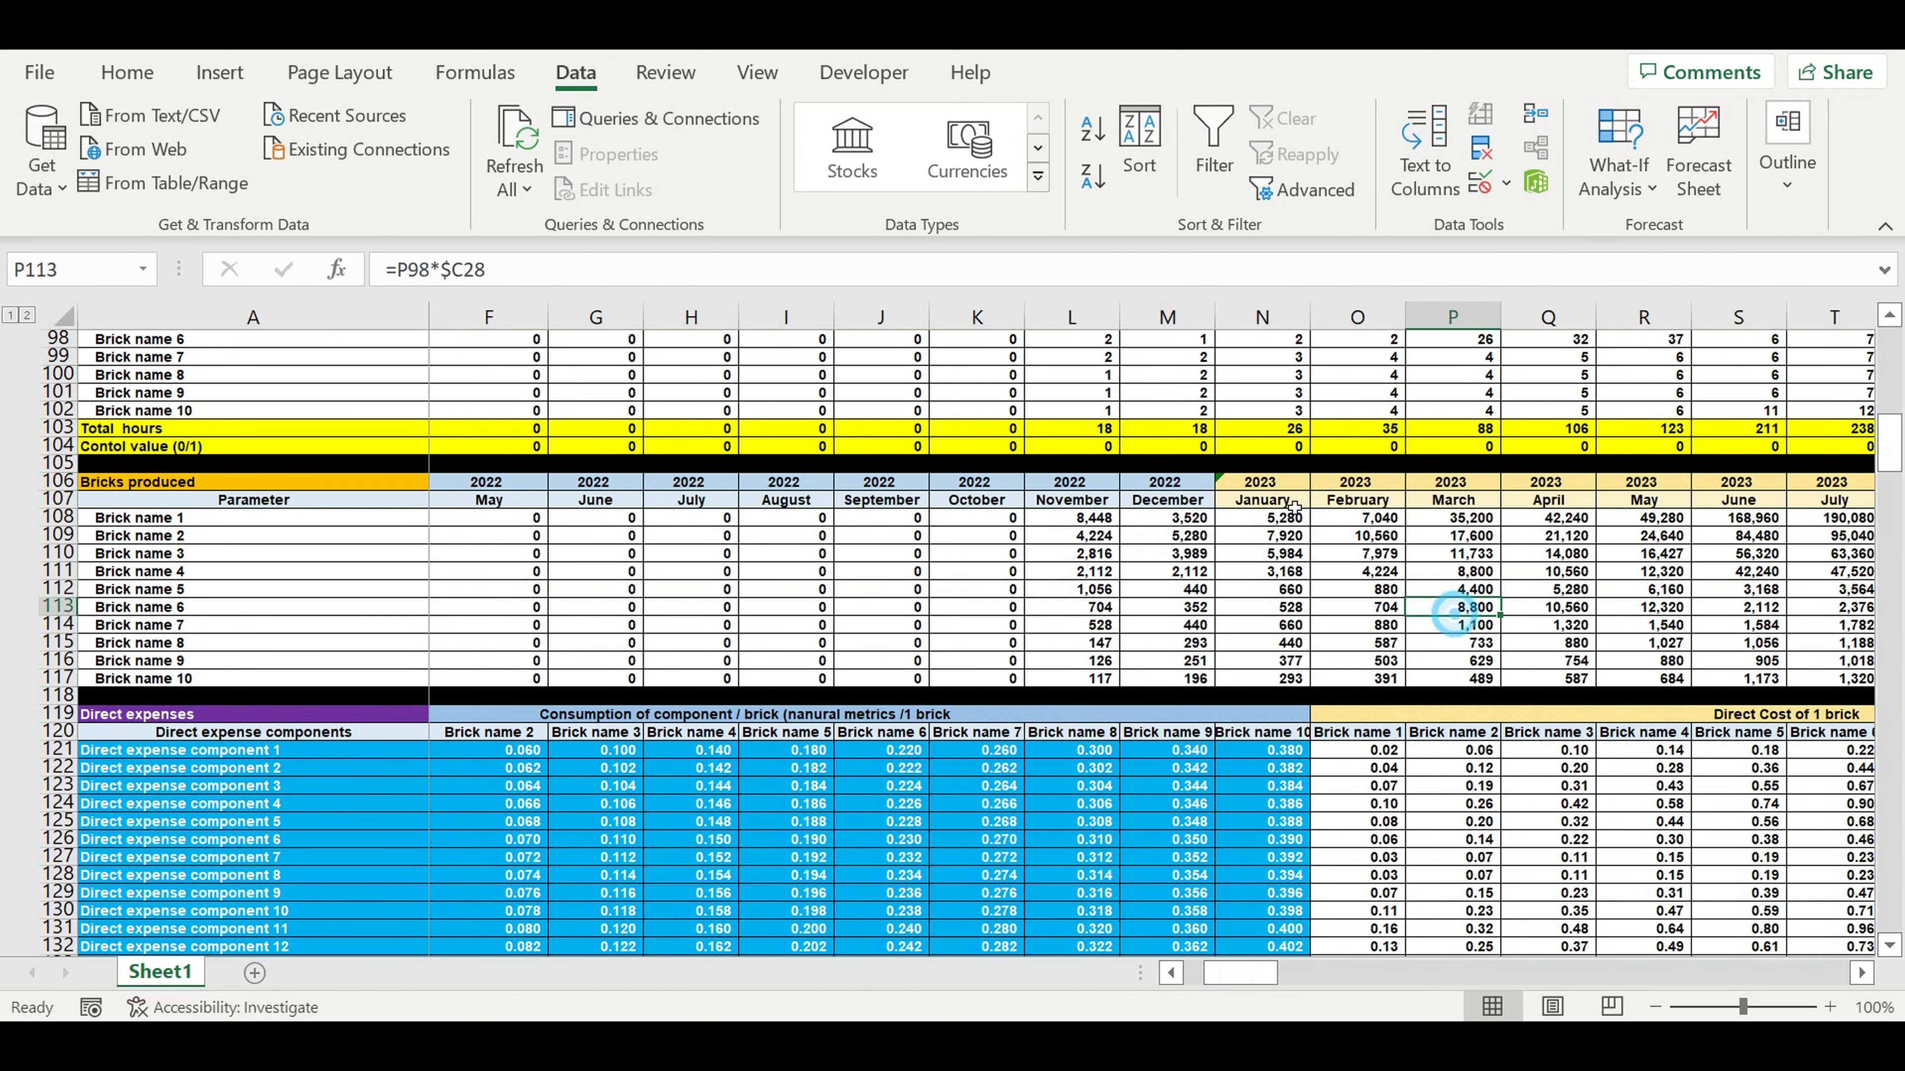
drag(1277, 520, 1843, 684)
click(1334, 625)
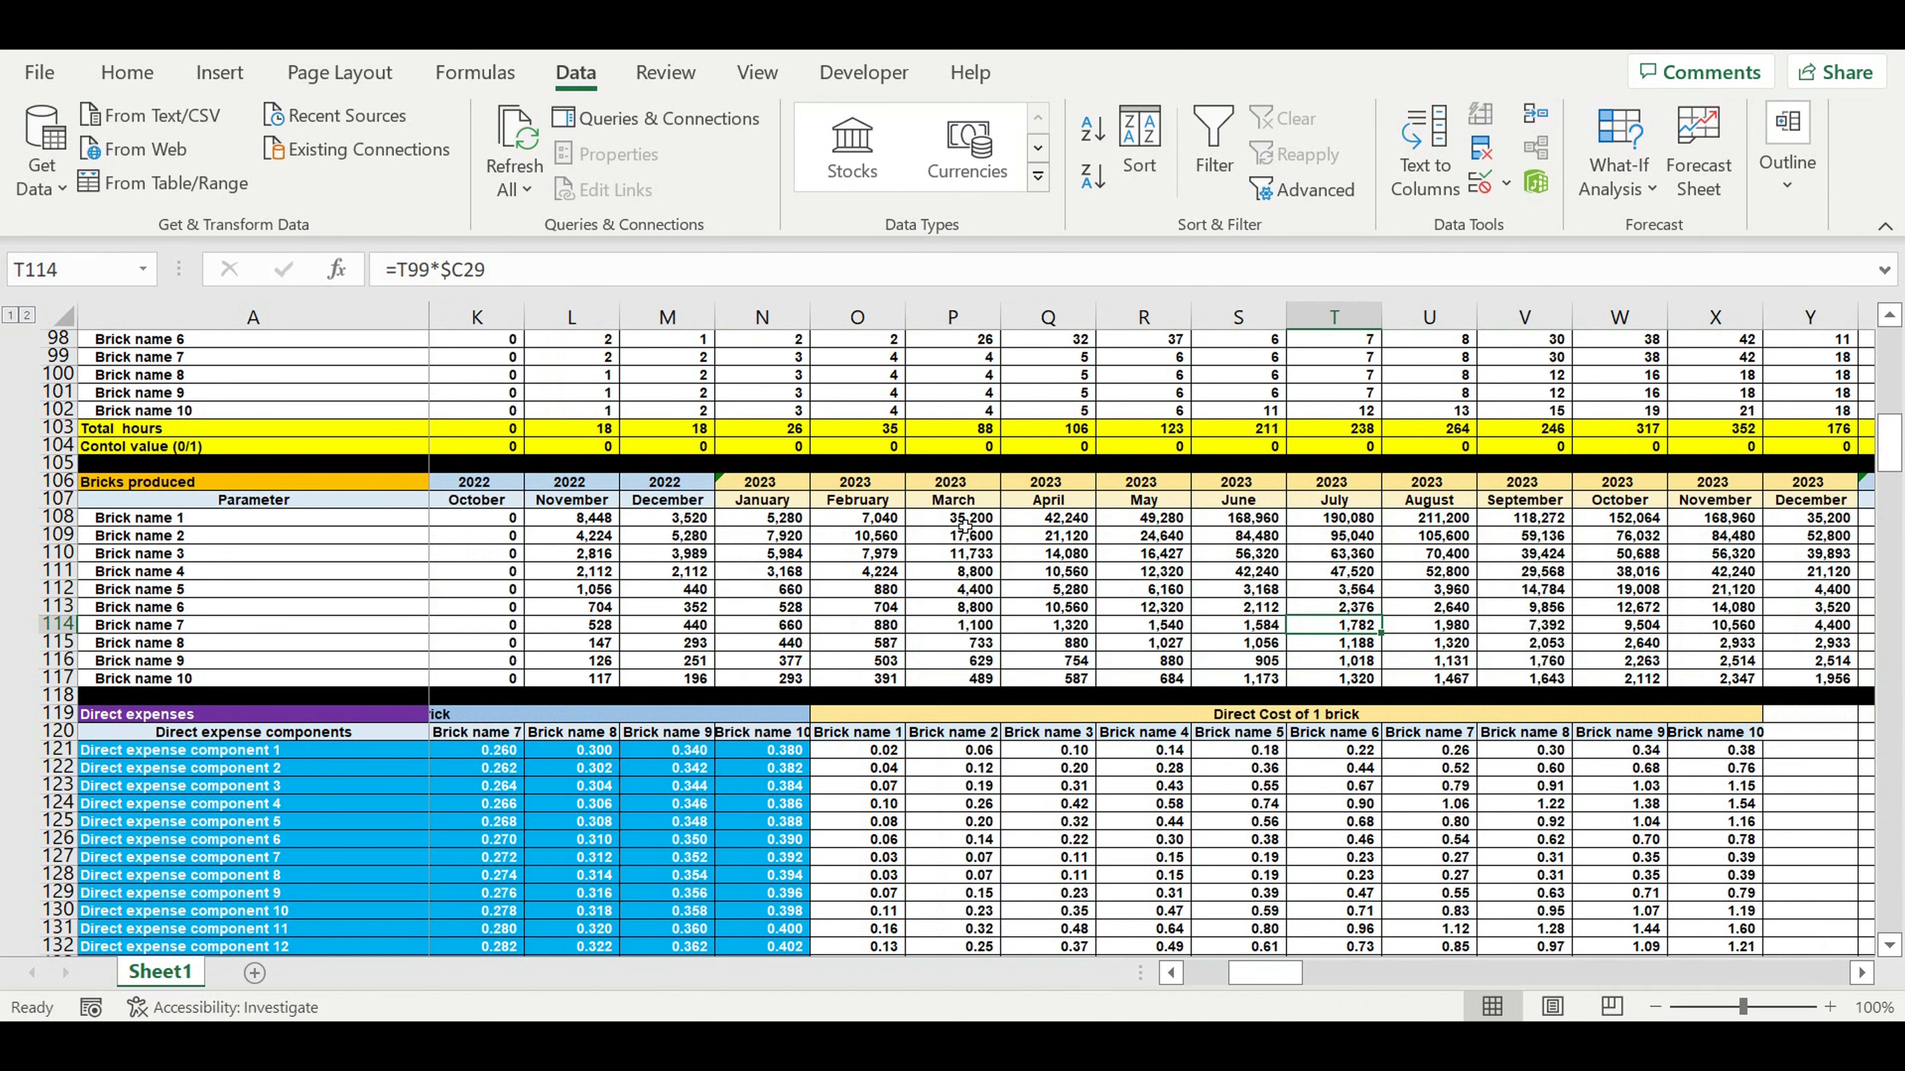
Compare Brick name 1's November 2022 production with the May to August 2023 amounts in the Bricks produced table
click(600, 519)
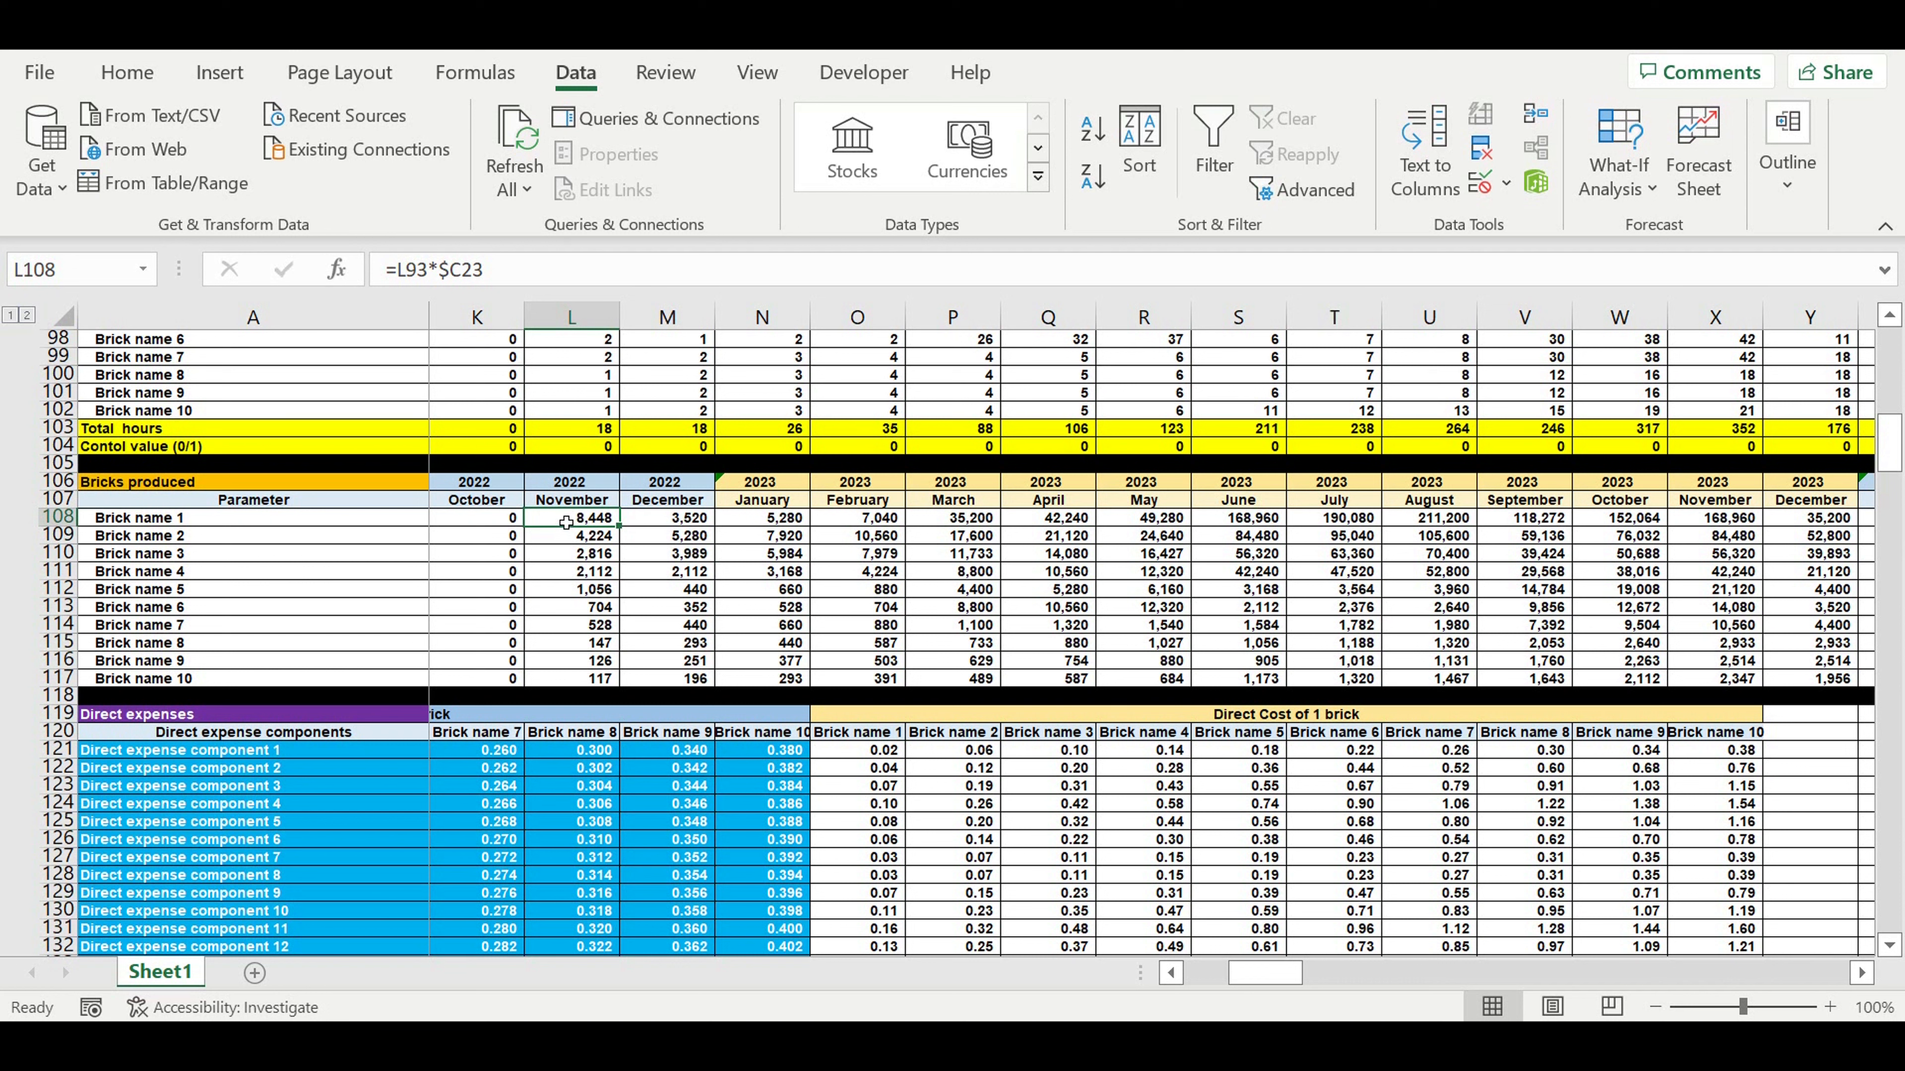
click(569, 503)
click(565, 523)
click(1259, 526)
drag(1249, 480, 1339, 642)
drag(1154, 515, 1447, 679)
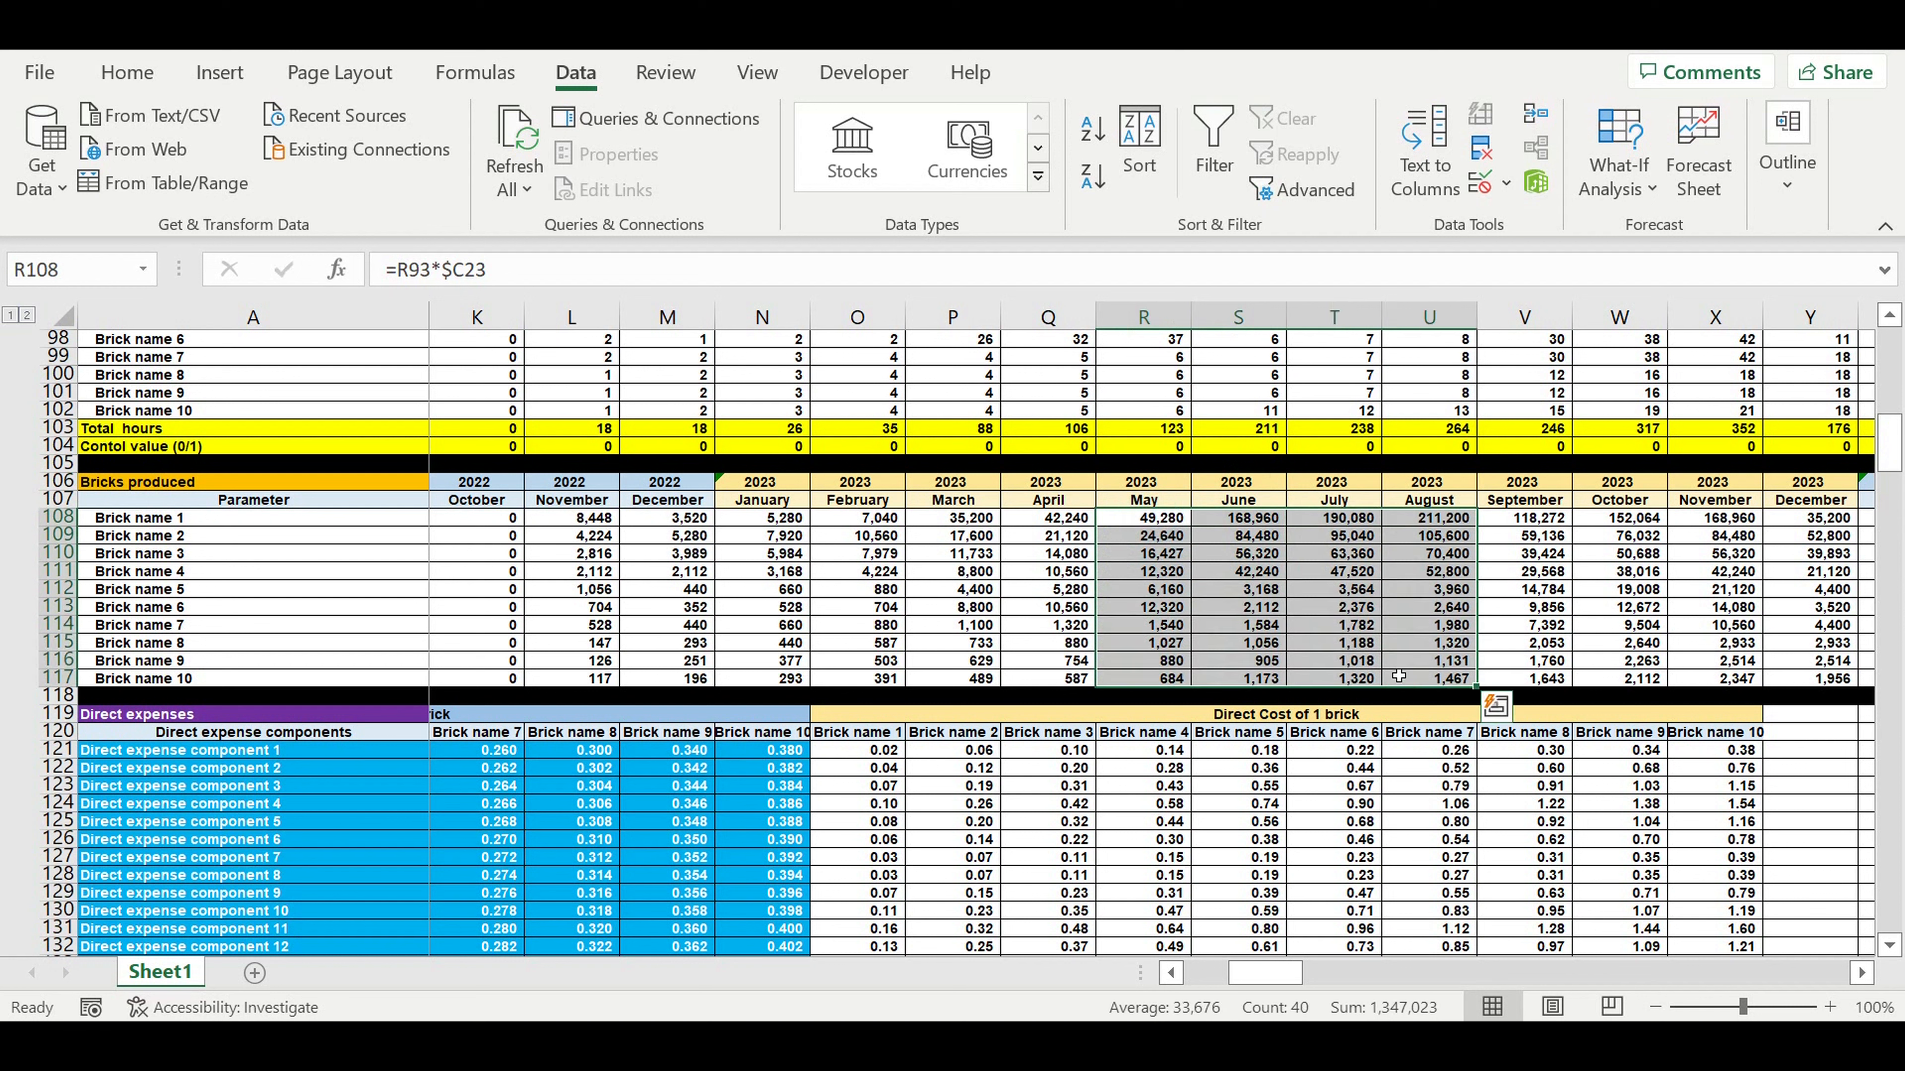
click(596, 522)
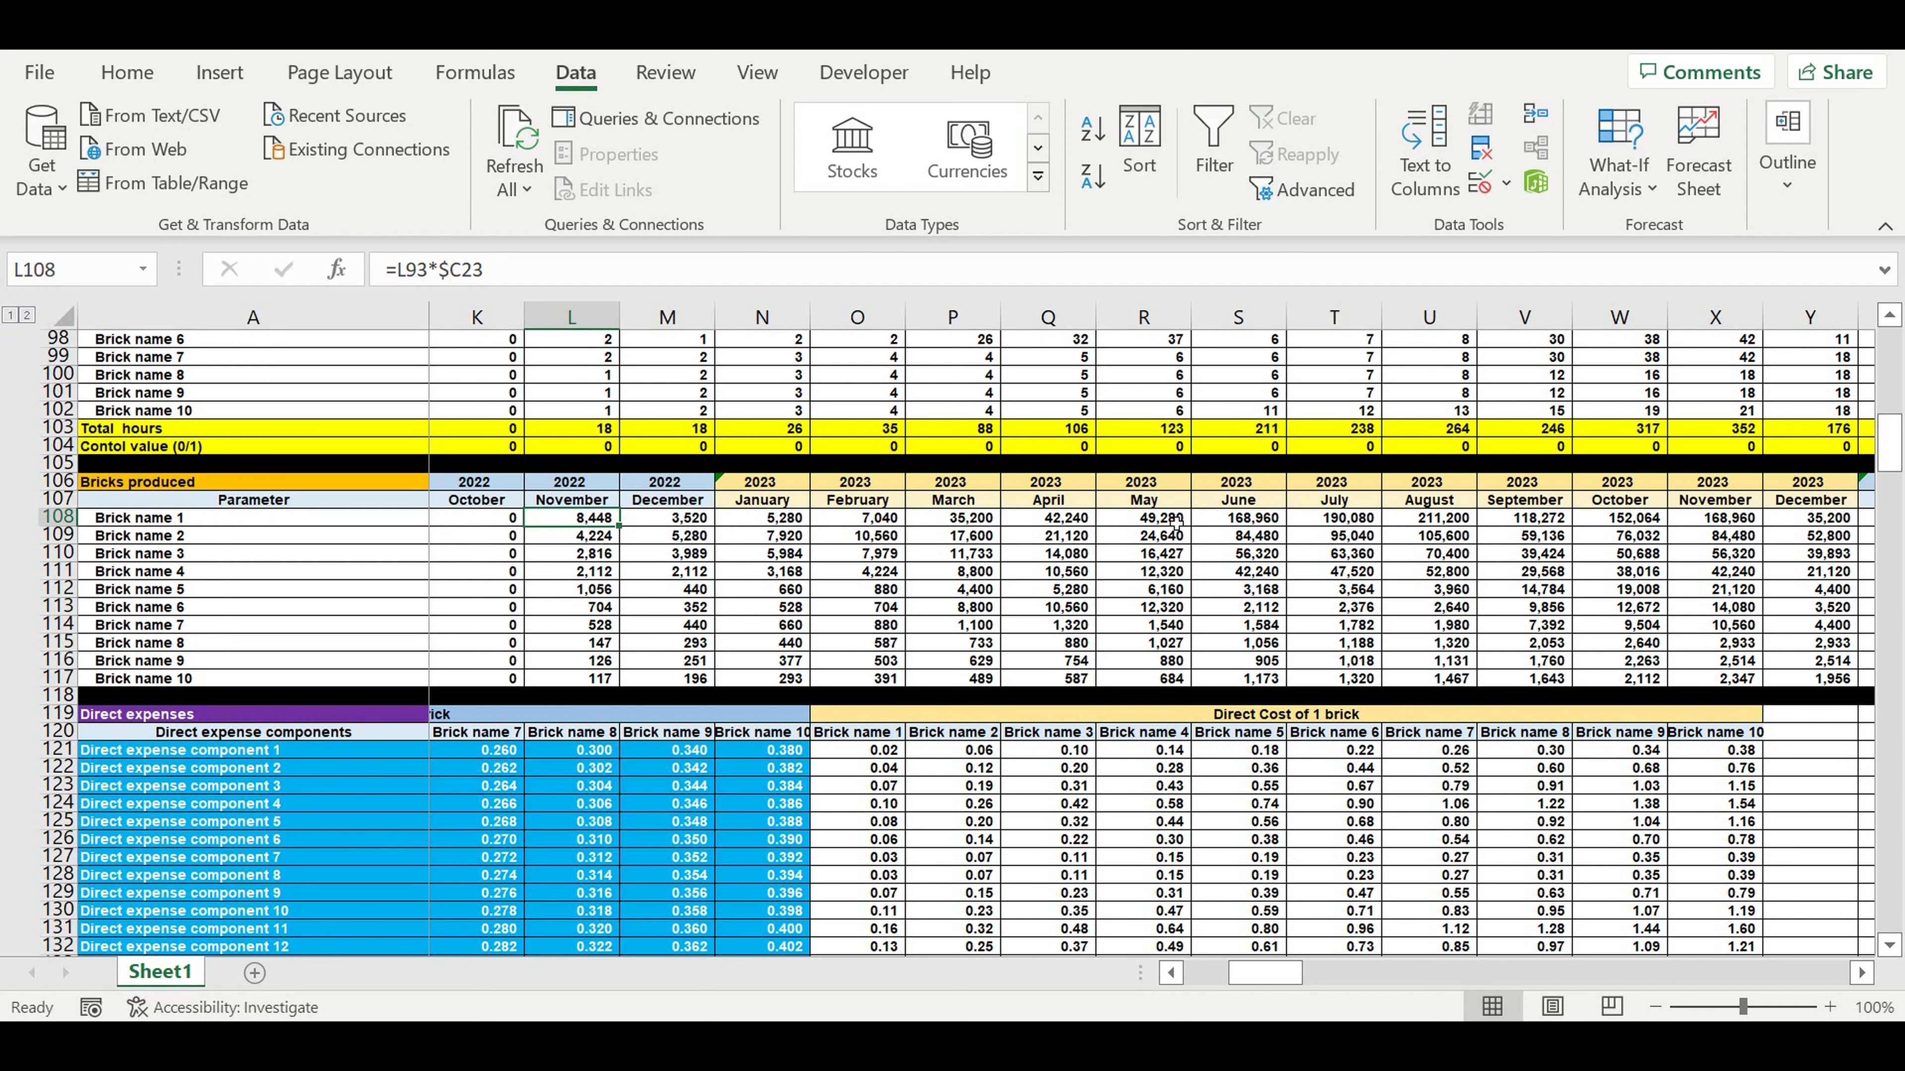
drag(1155, 520, 1253, 555)
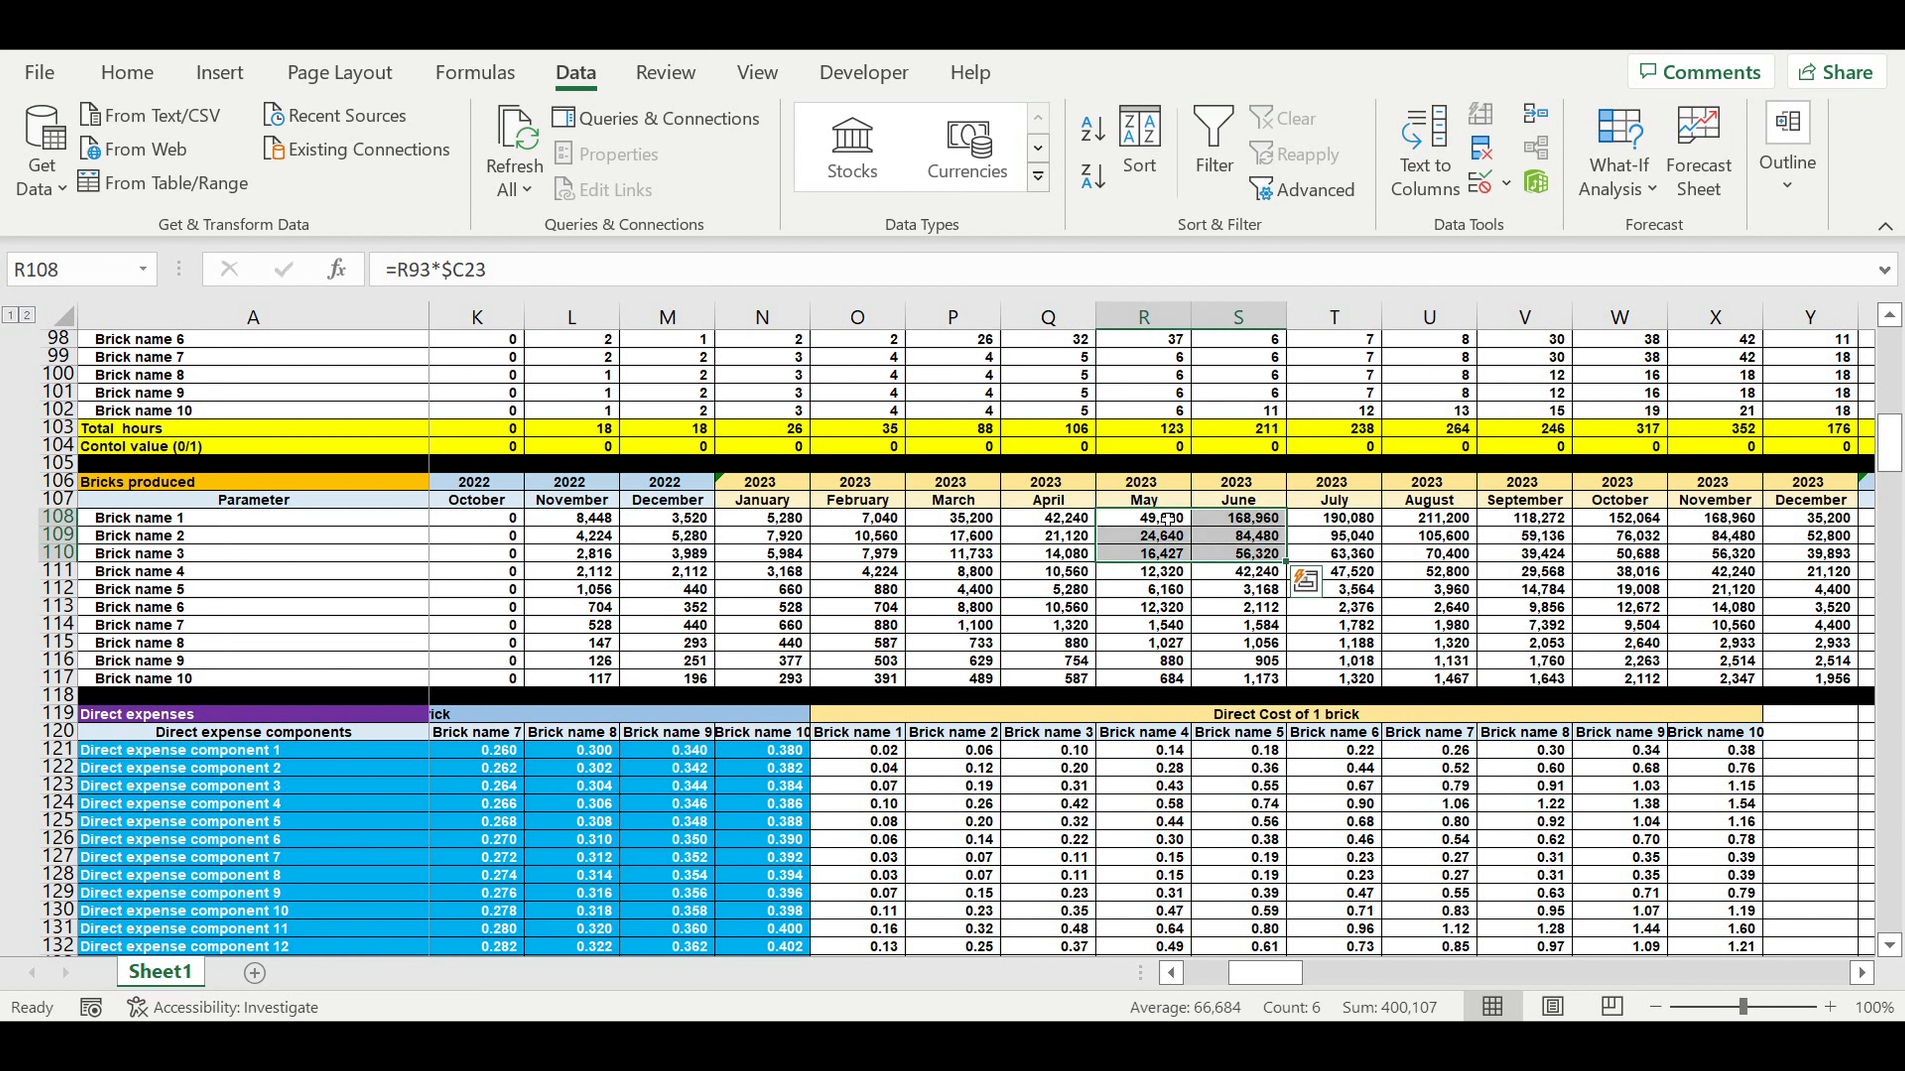
click(1370, 520)
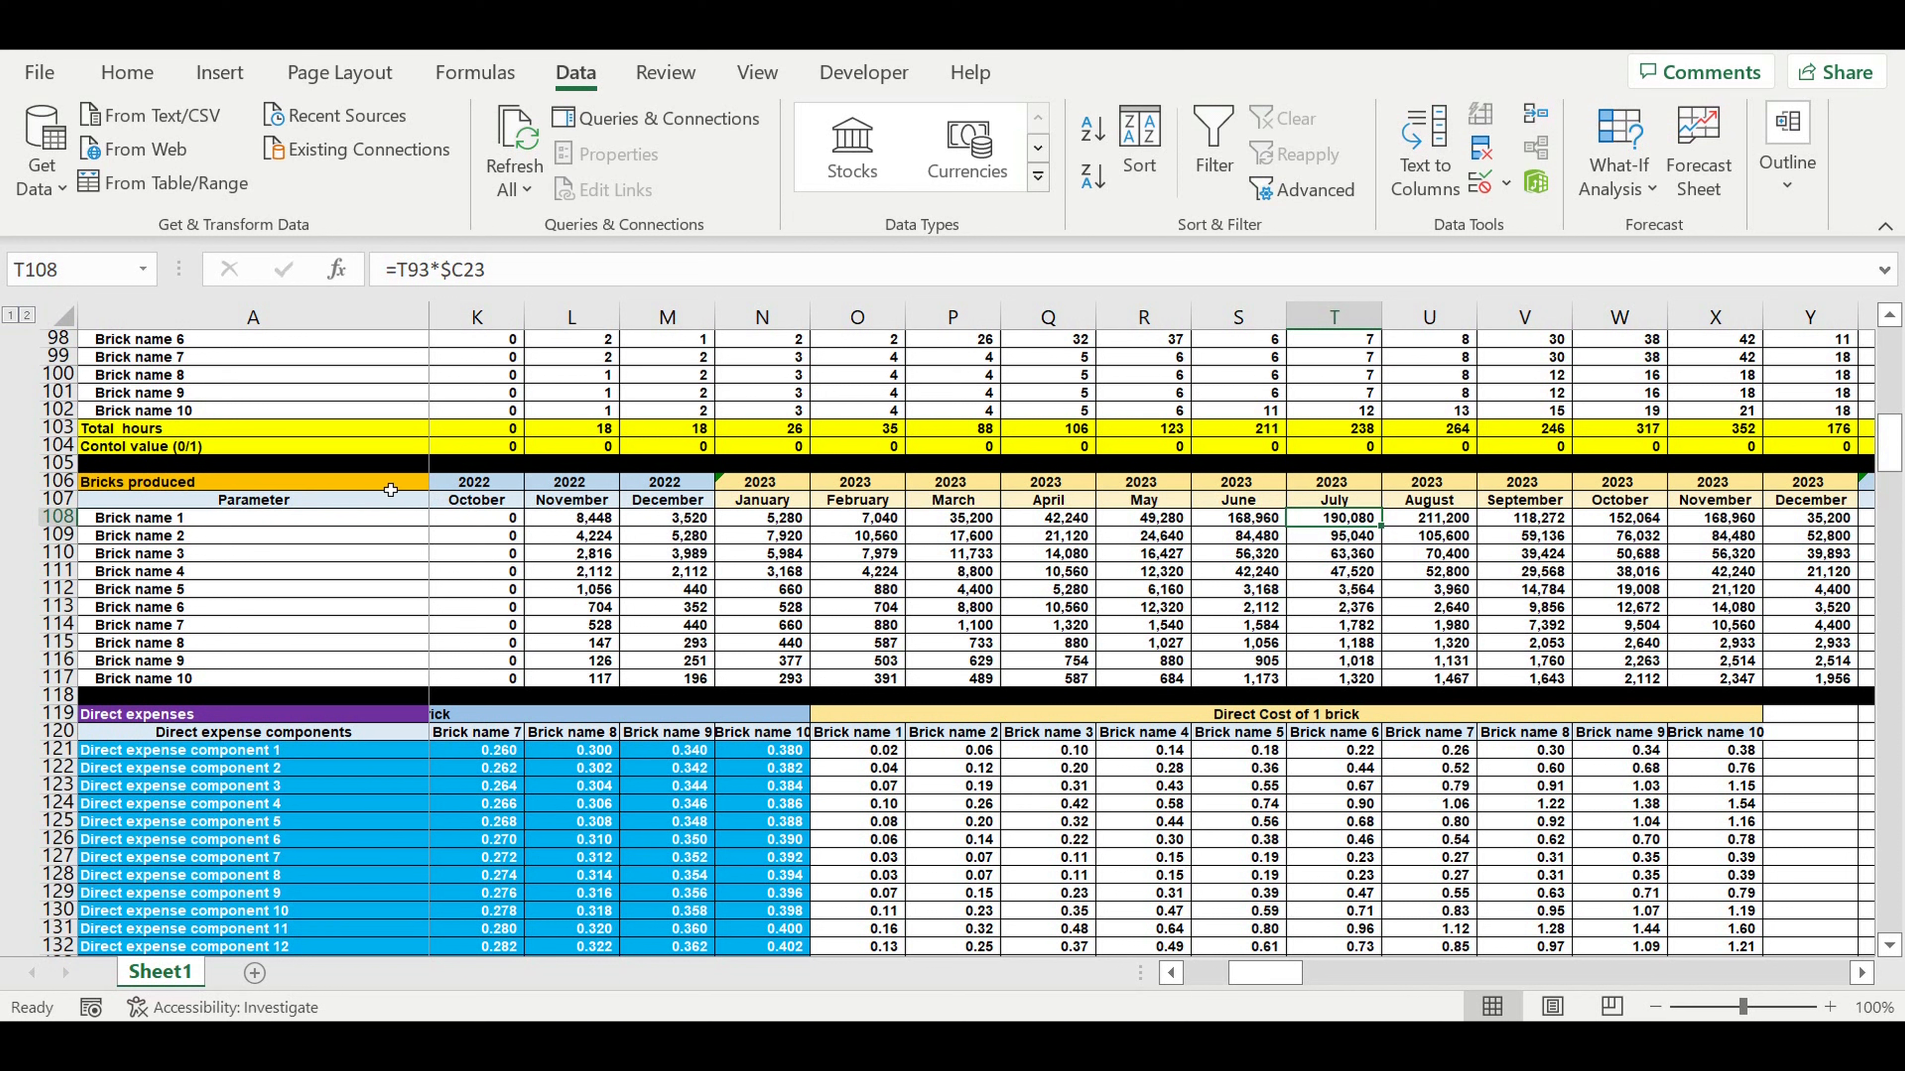
click(391, 490)
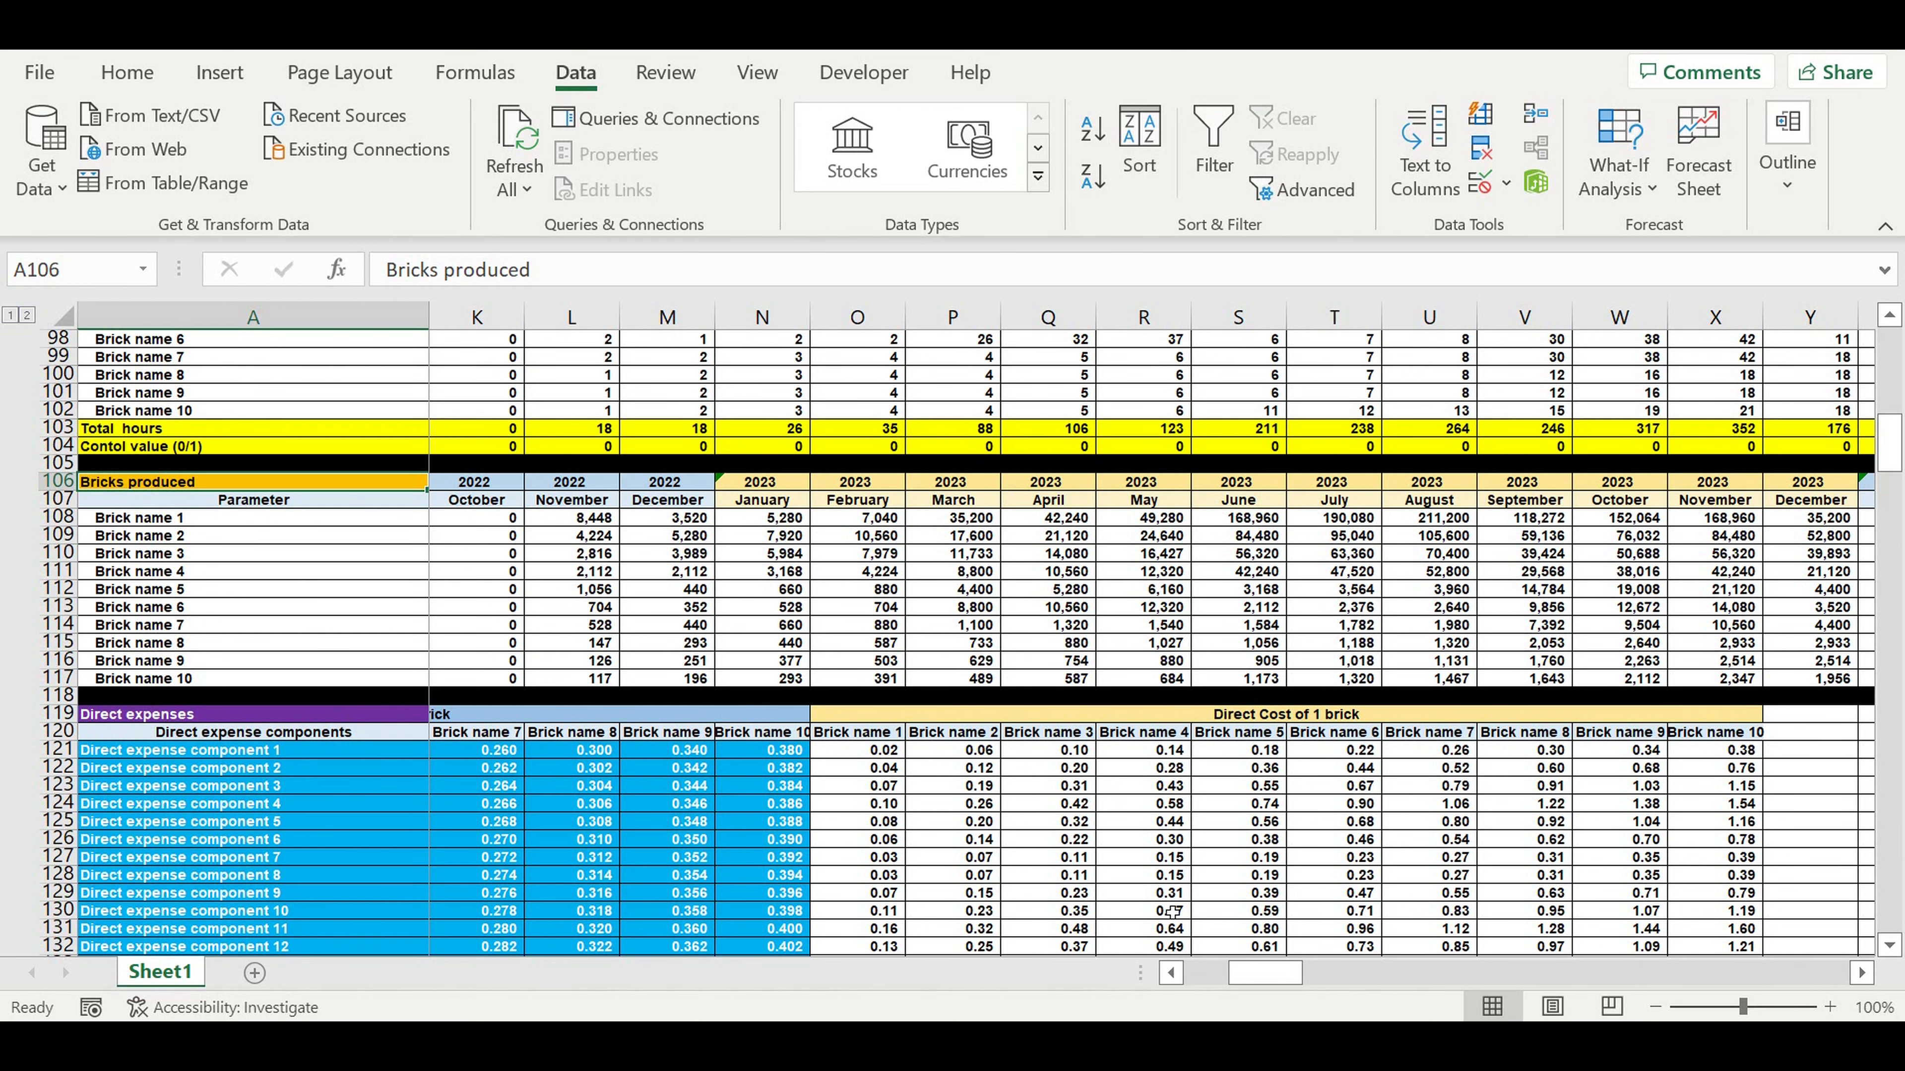
Enter the section heading "Sales plan seasonality" in A682, below the direct expenses table
drag(1297, 974, 1252, 974)
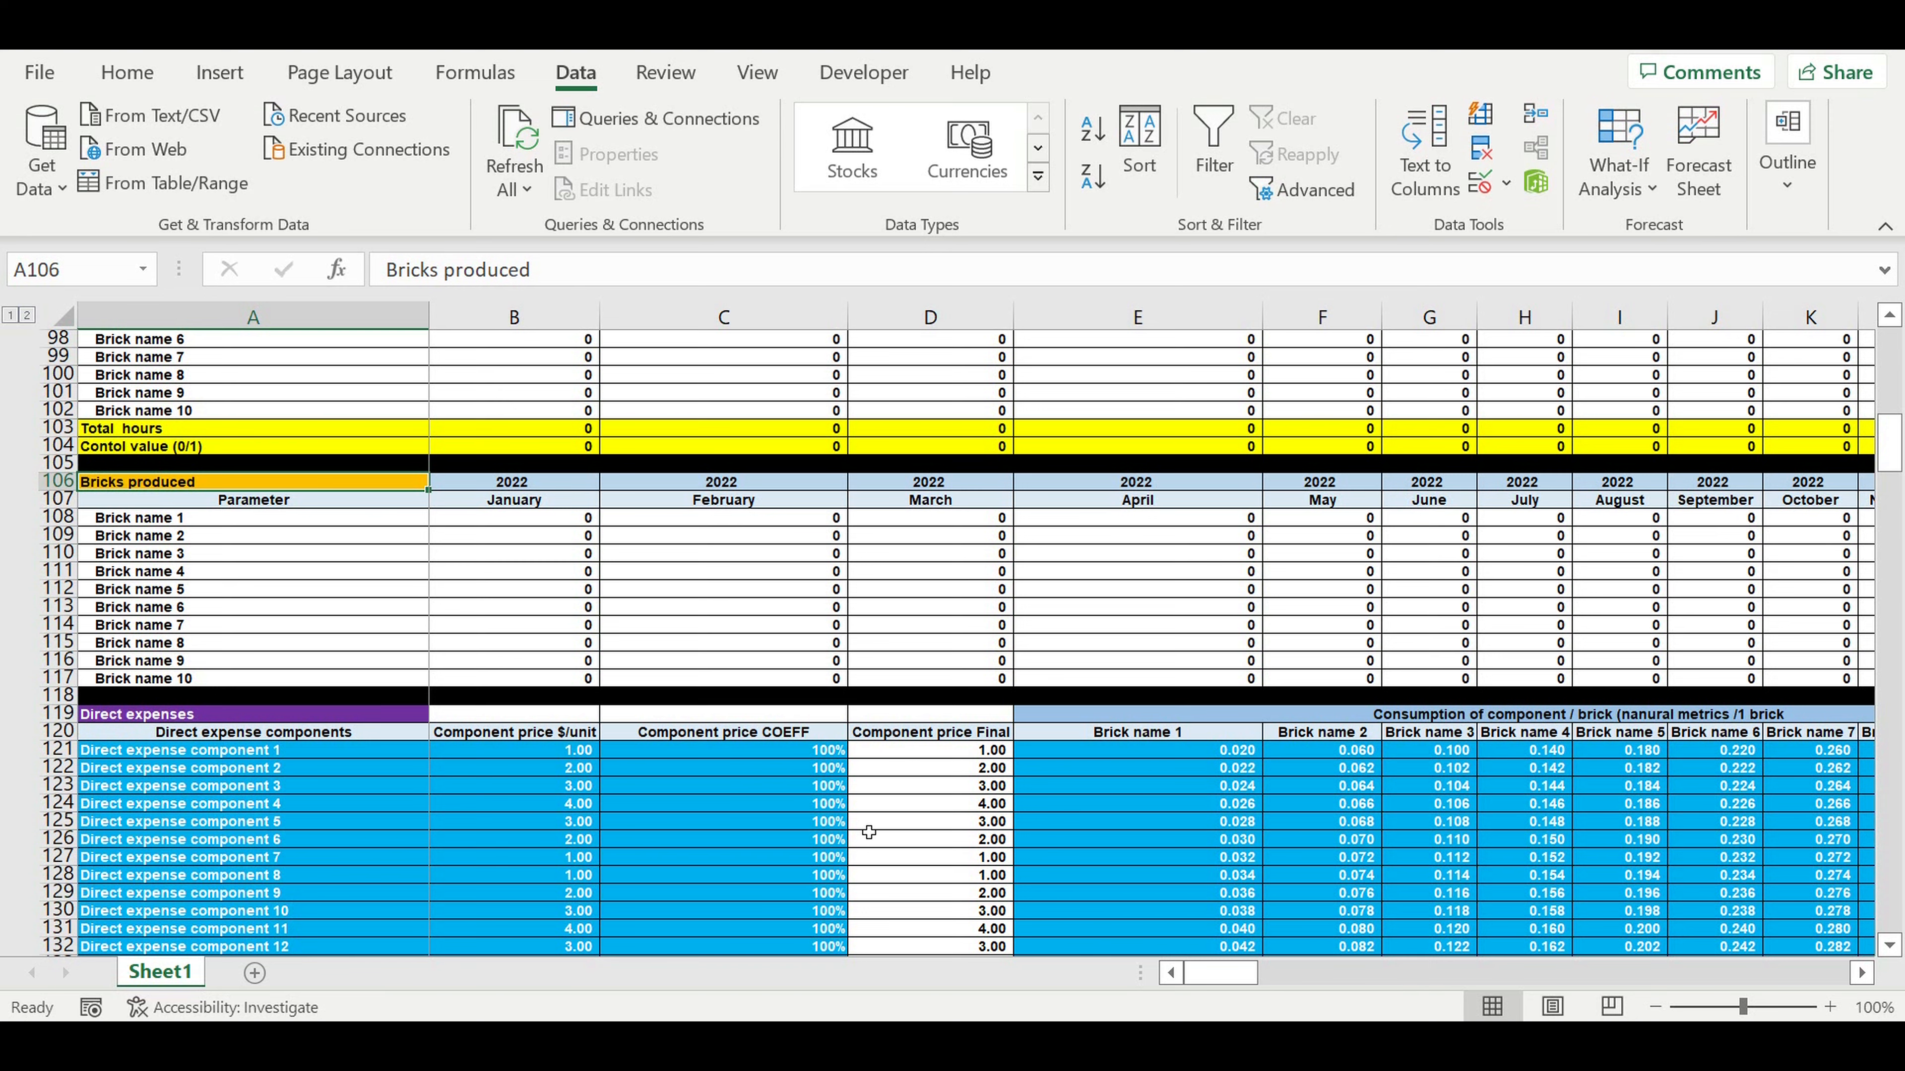
scroll(869, 832, down, 5)
scroll(866, 825, down, 20)
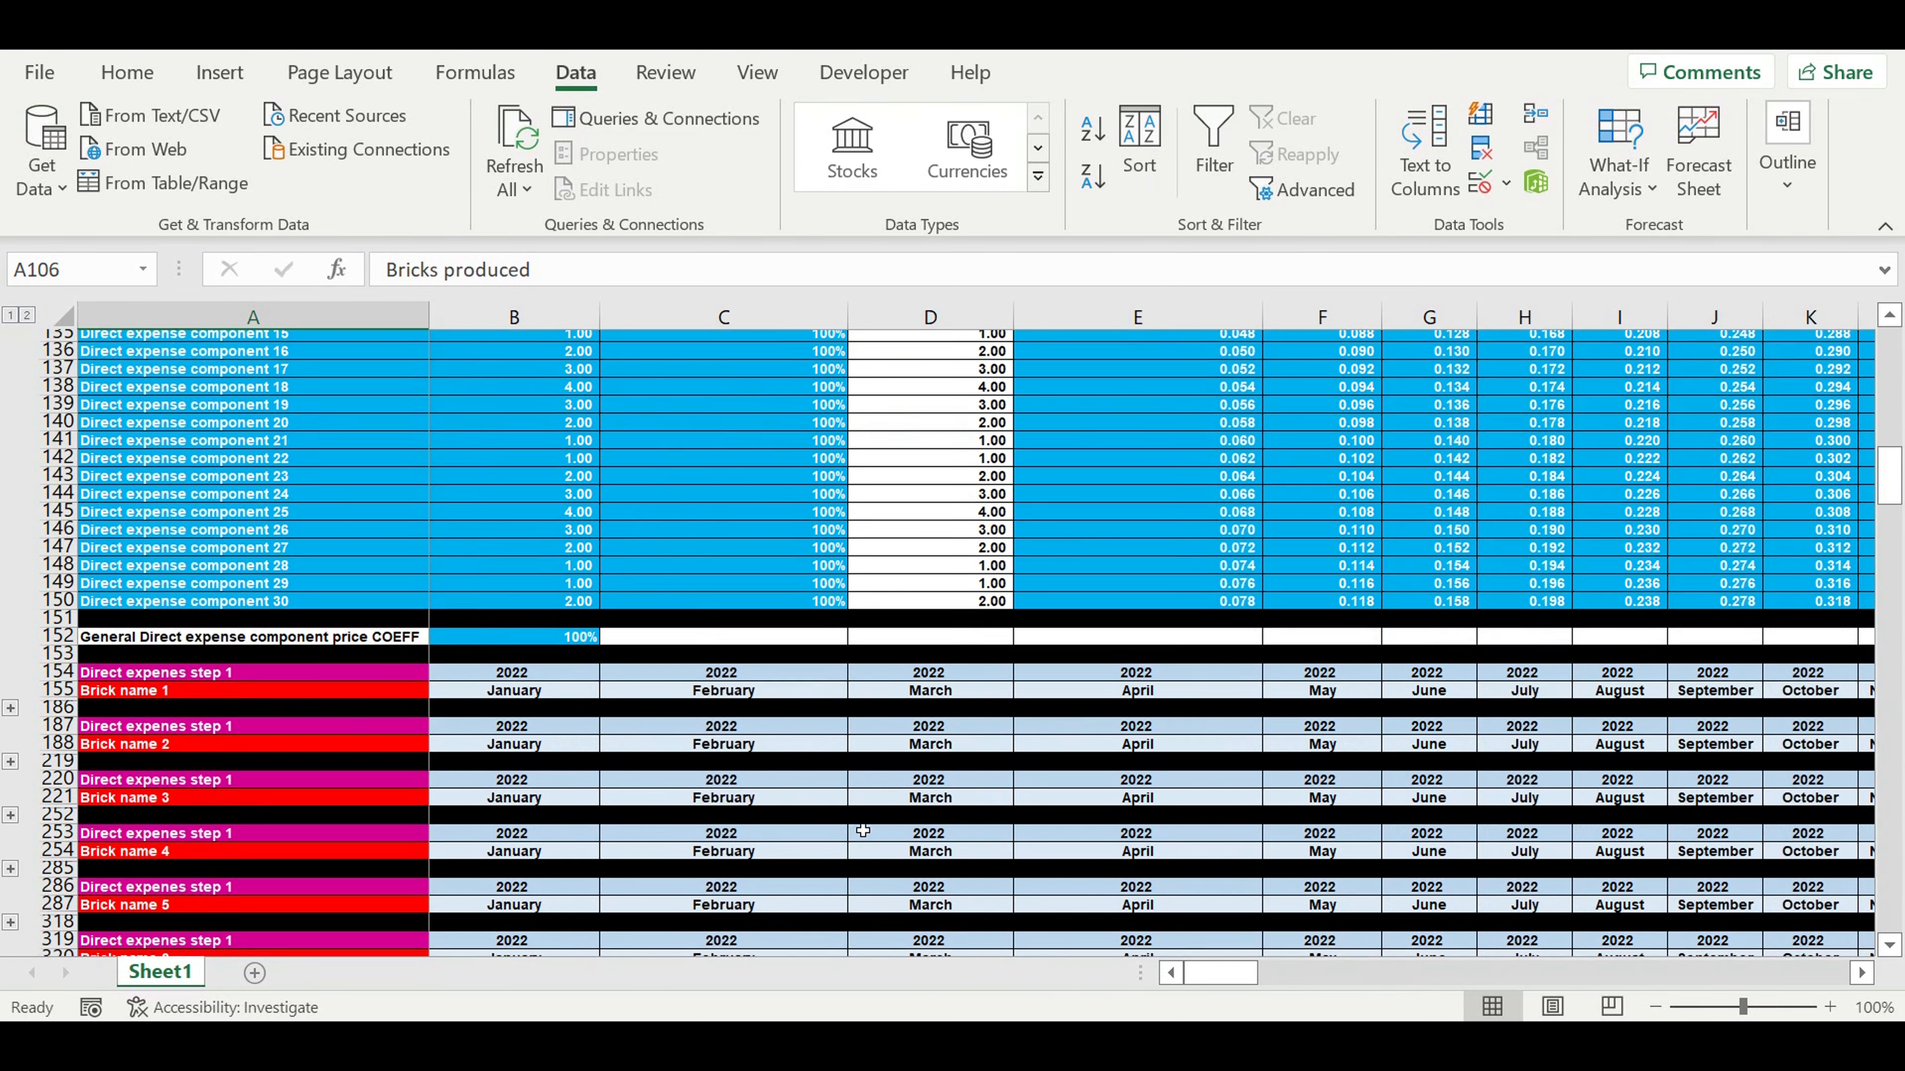
scroll(854, 814, down, 20)
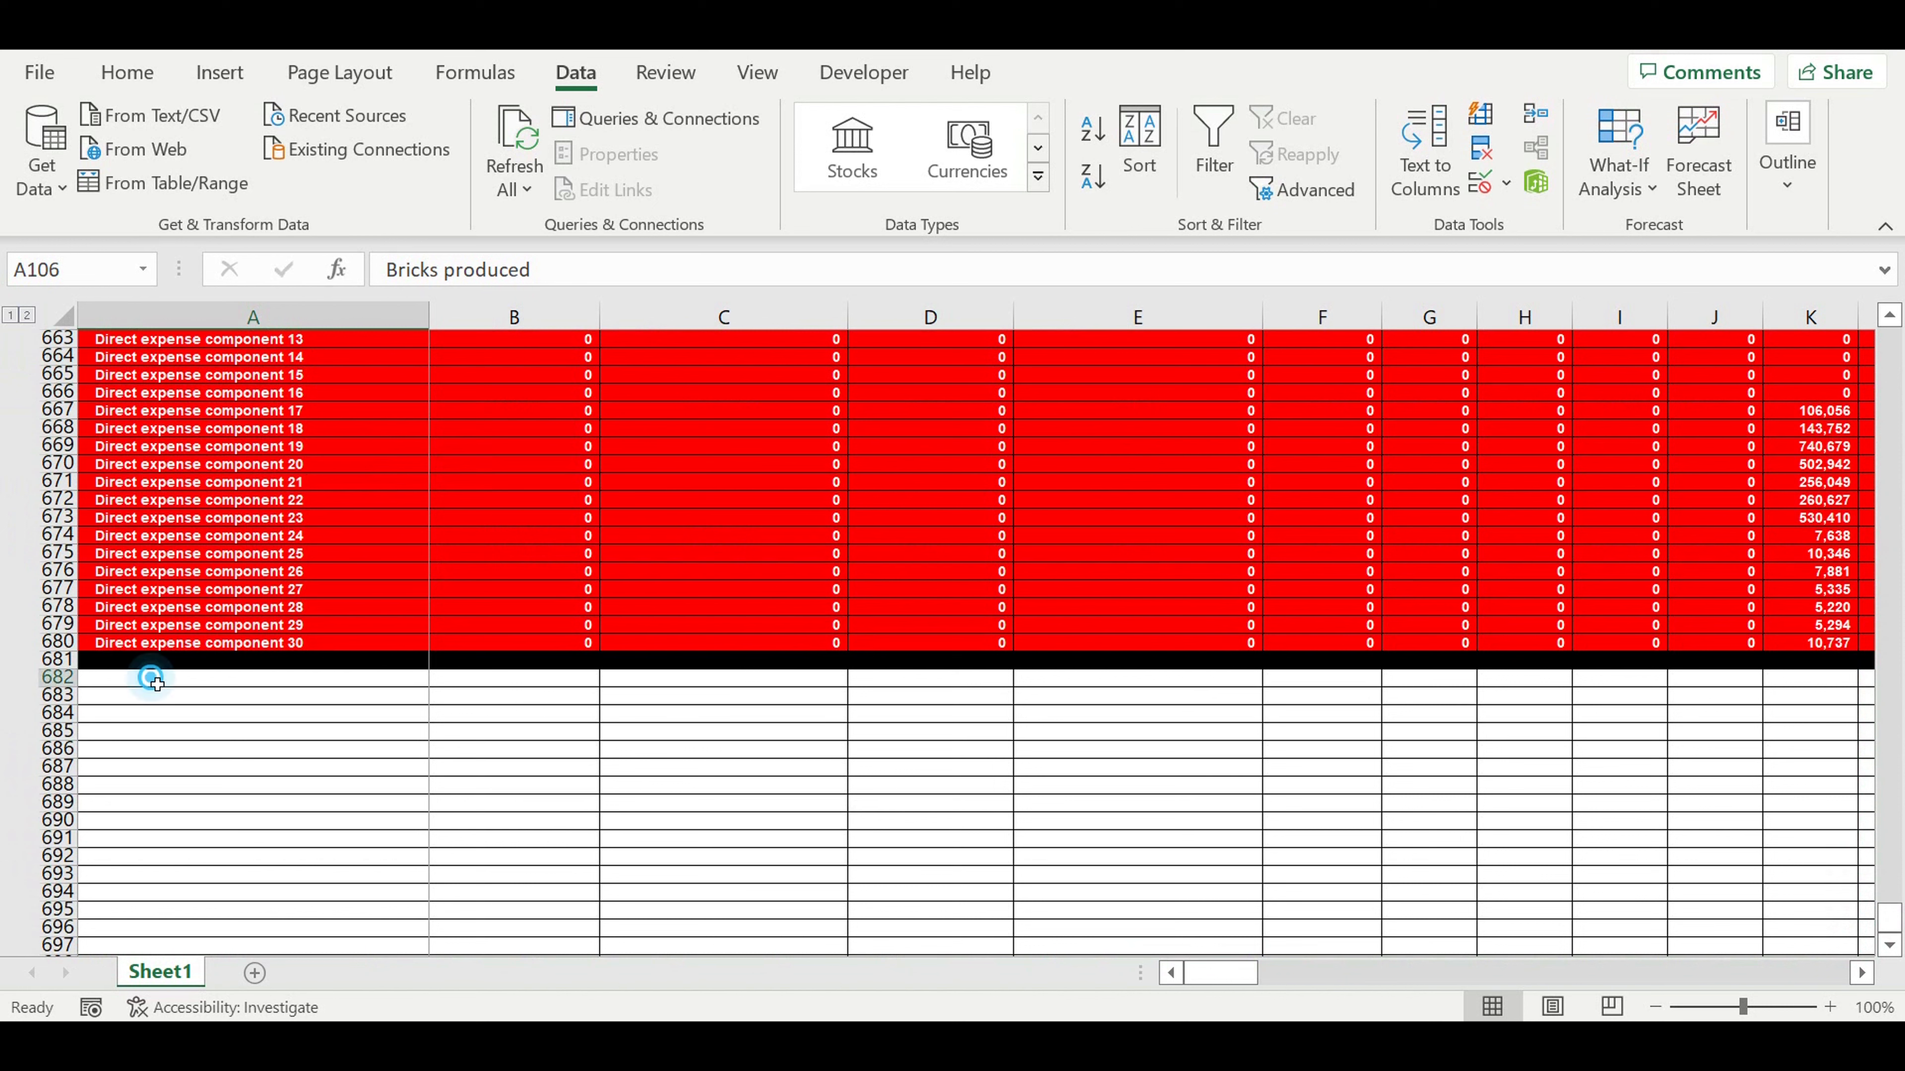
click(157, 684)
text(Sales plan sea)
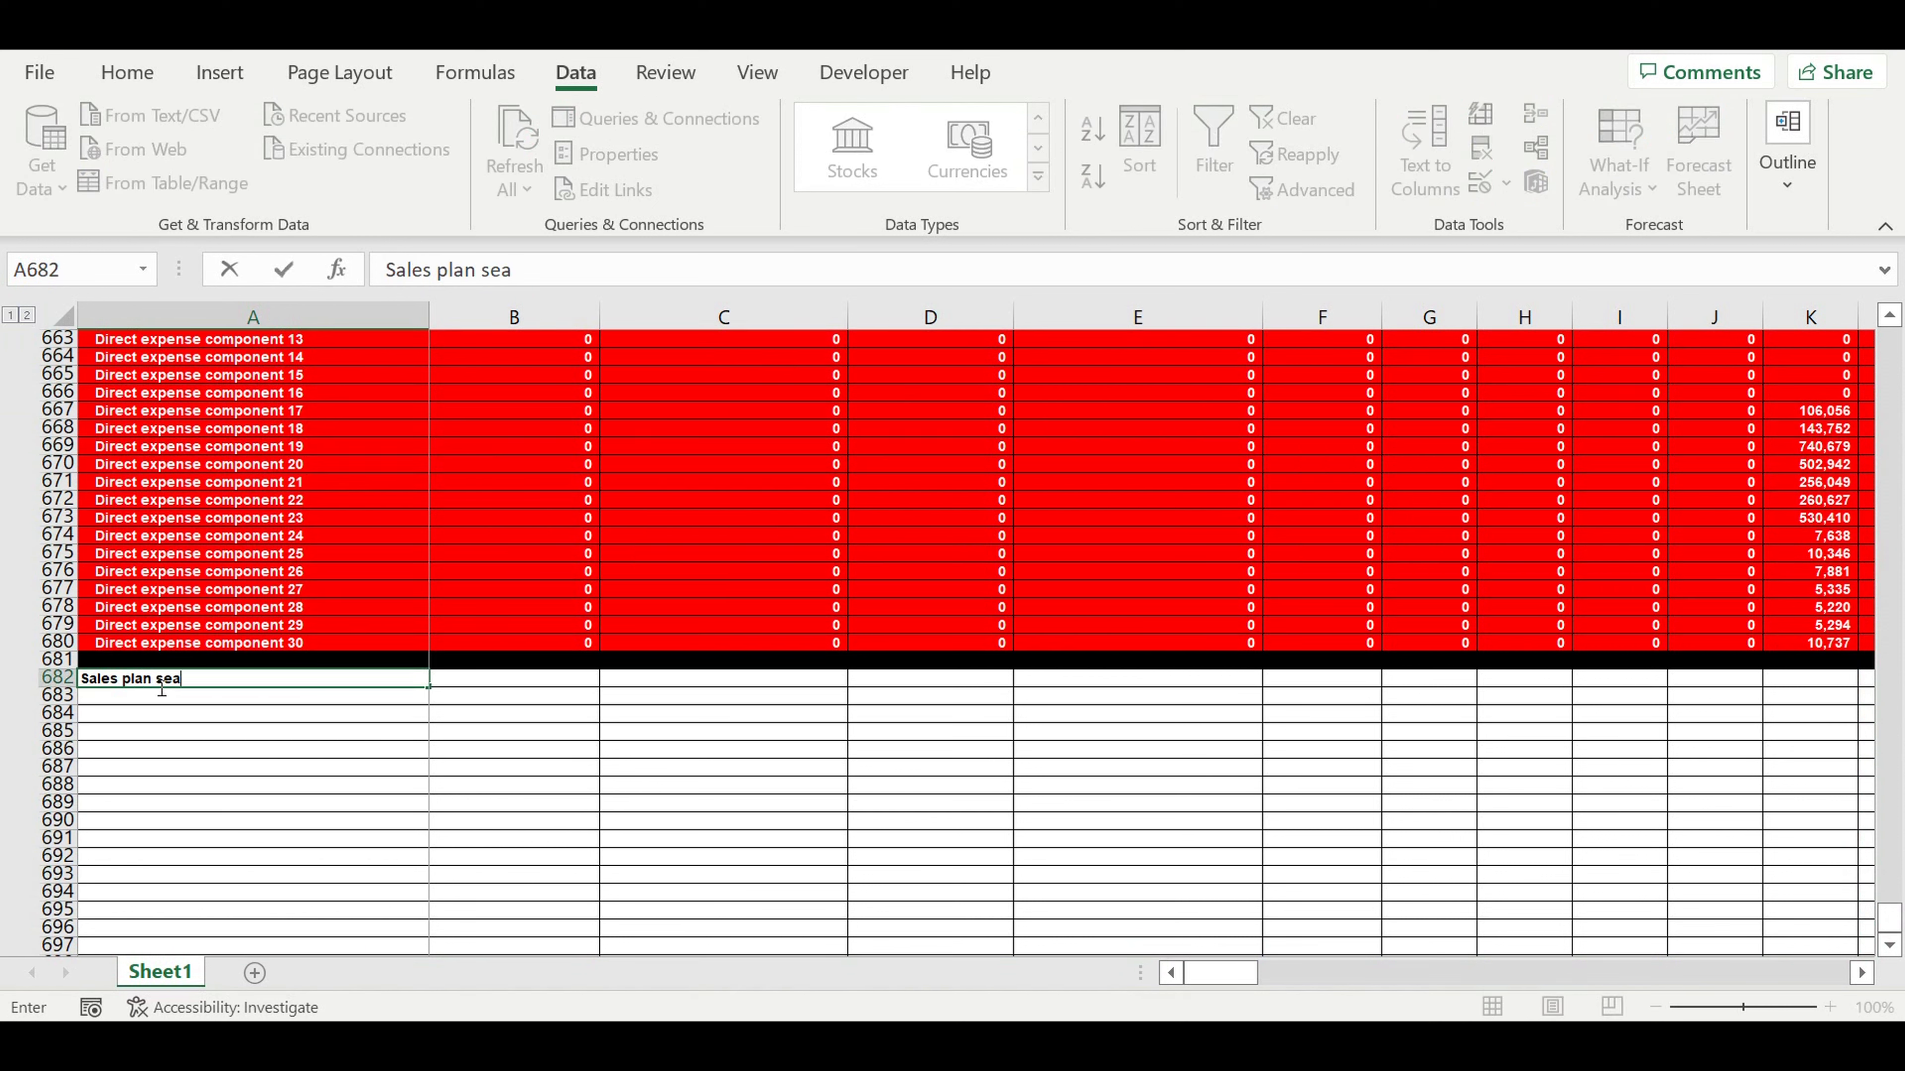
text(sonality)
key(Return)
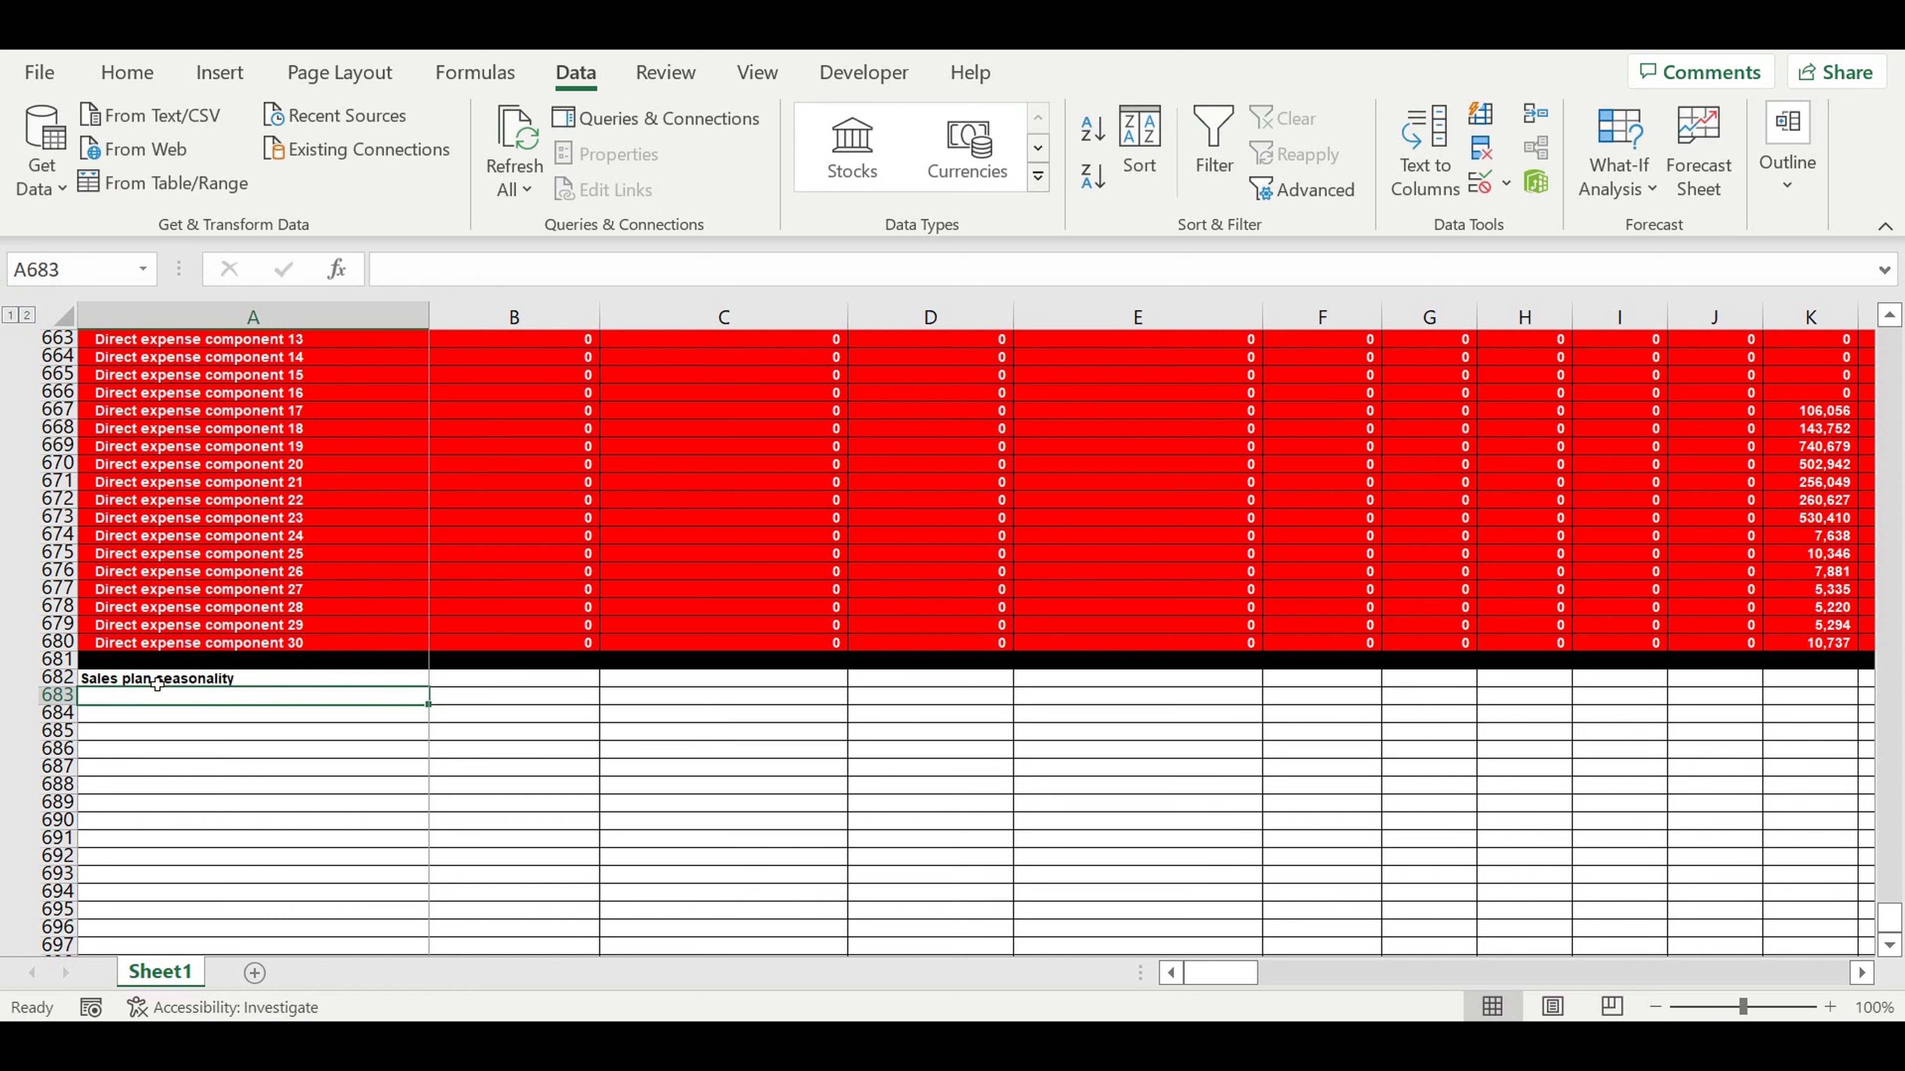
Format the Sales plan seasonality heading in A682 with a dark orange fill and white font
click(185, 680)
click(127, 73)
click(361, 178)
click(417, 177)
Enter the column header "Brick name" in A683, centred with a light blue fill
click(184, 697)
text(Brick name)
key(Return)
click(184, 697)
click(526, 175)
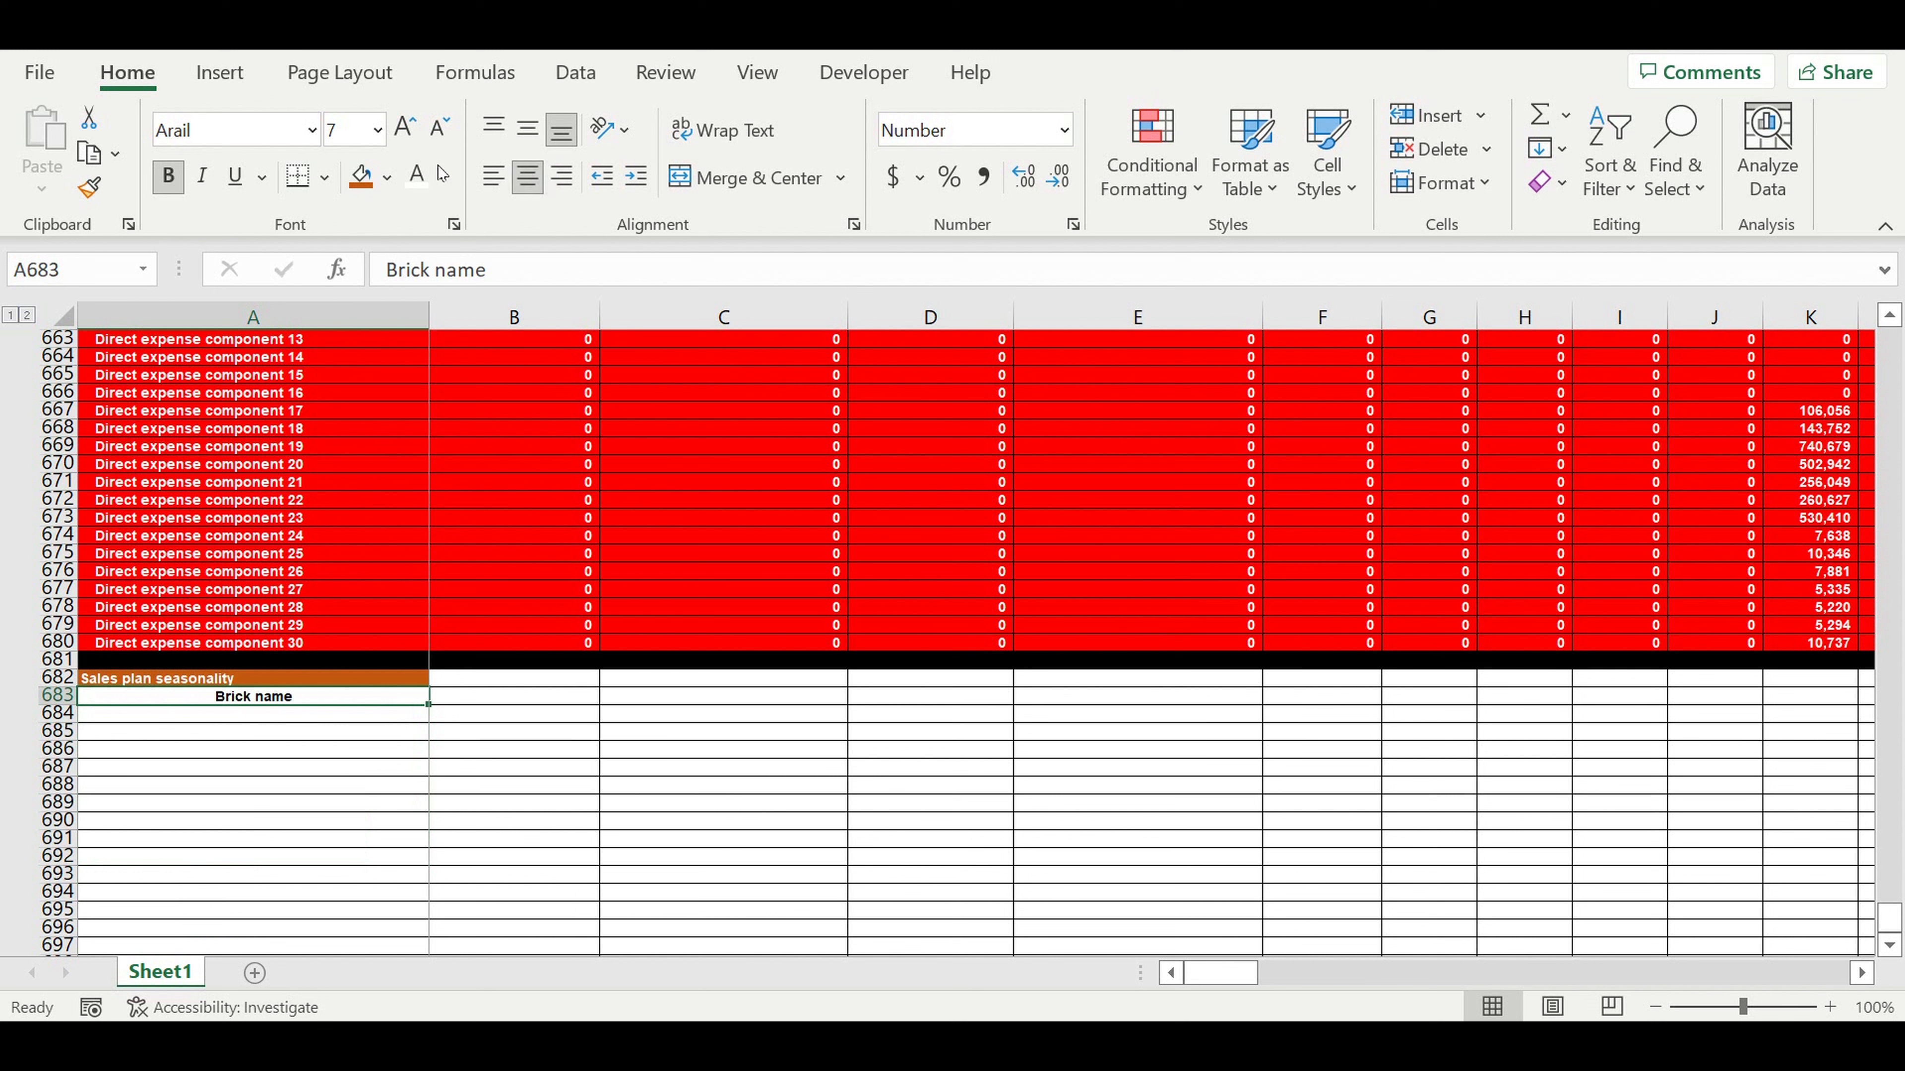
click(386, 177)
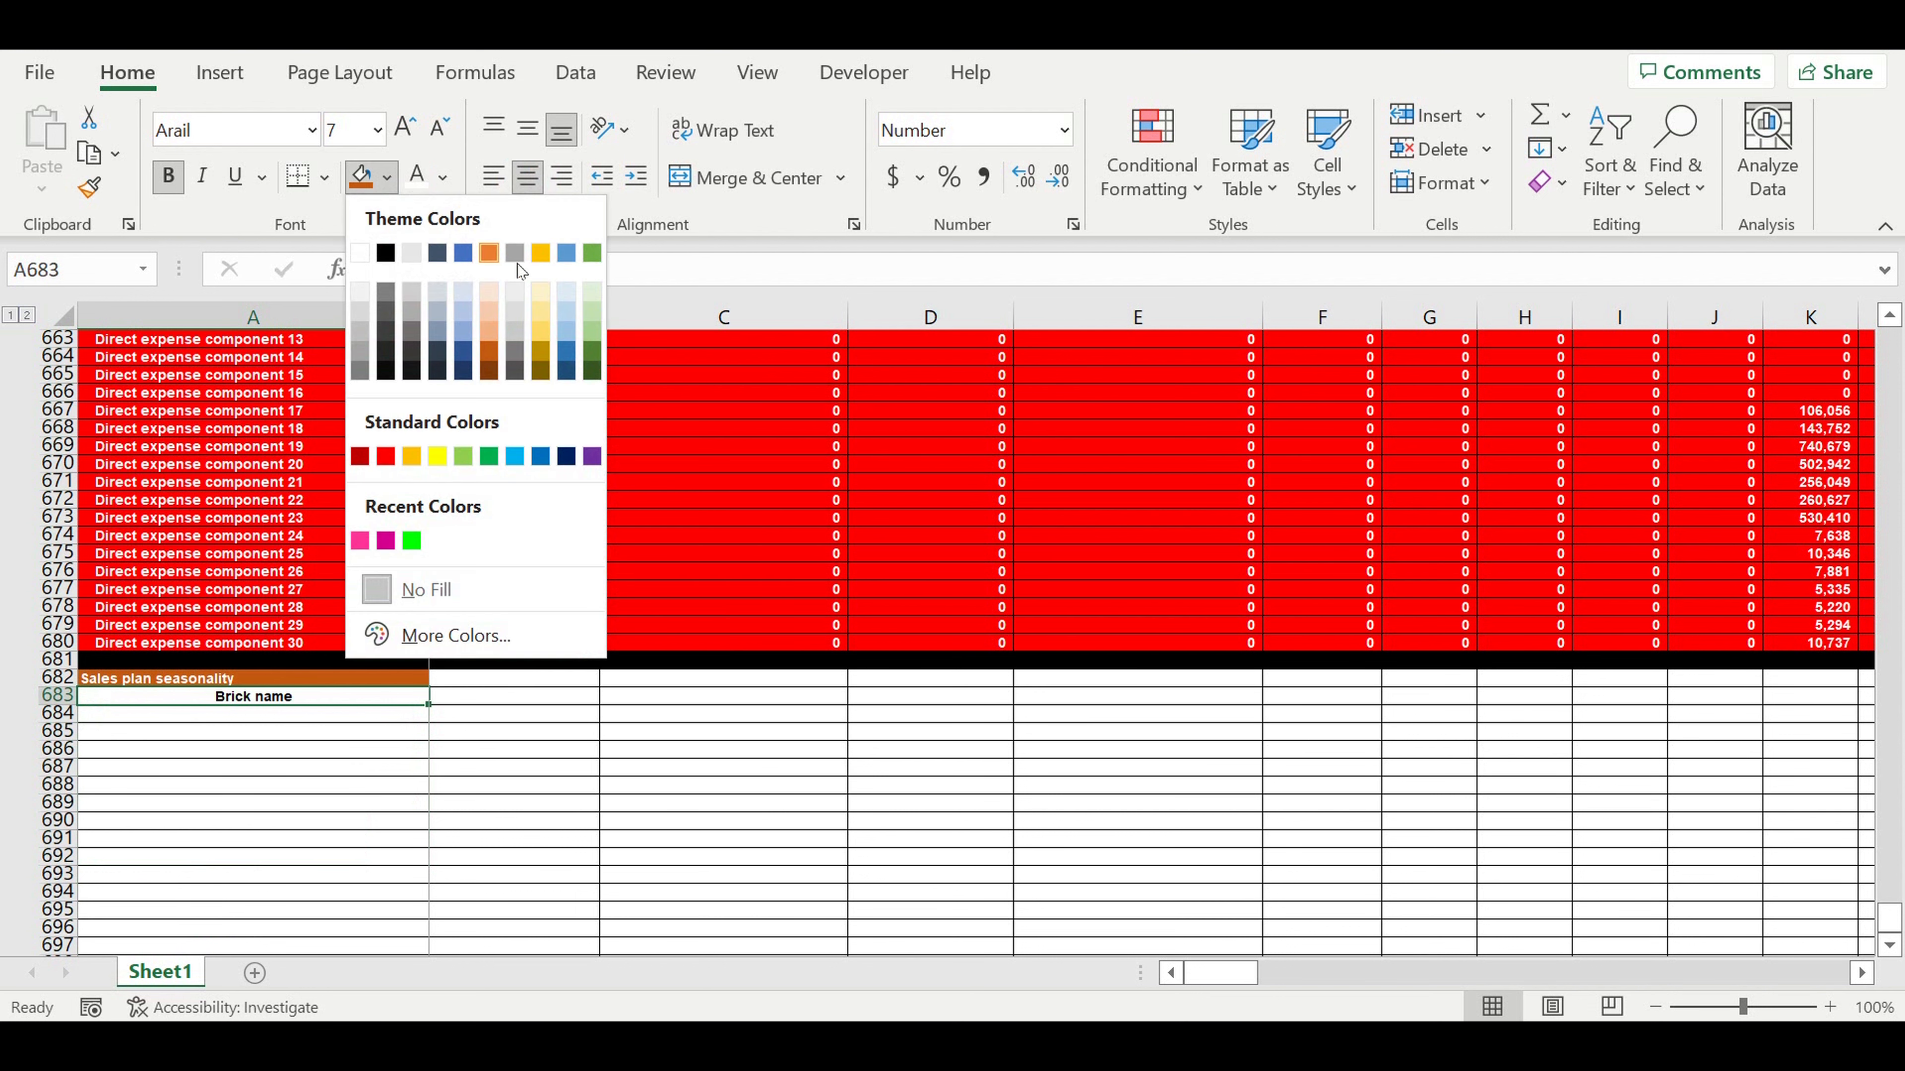
click(572, 294)
click(497, 764)
click(483, 714)
key(Up)
Link A684 to the first brick name in the Bricks types table with the formula =A23
click(353, 715)
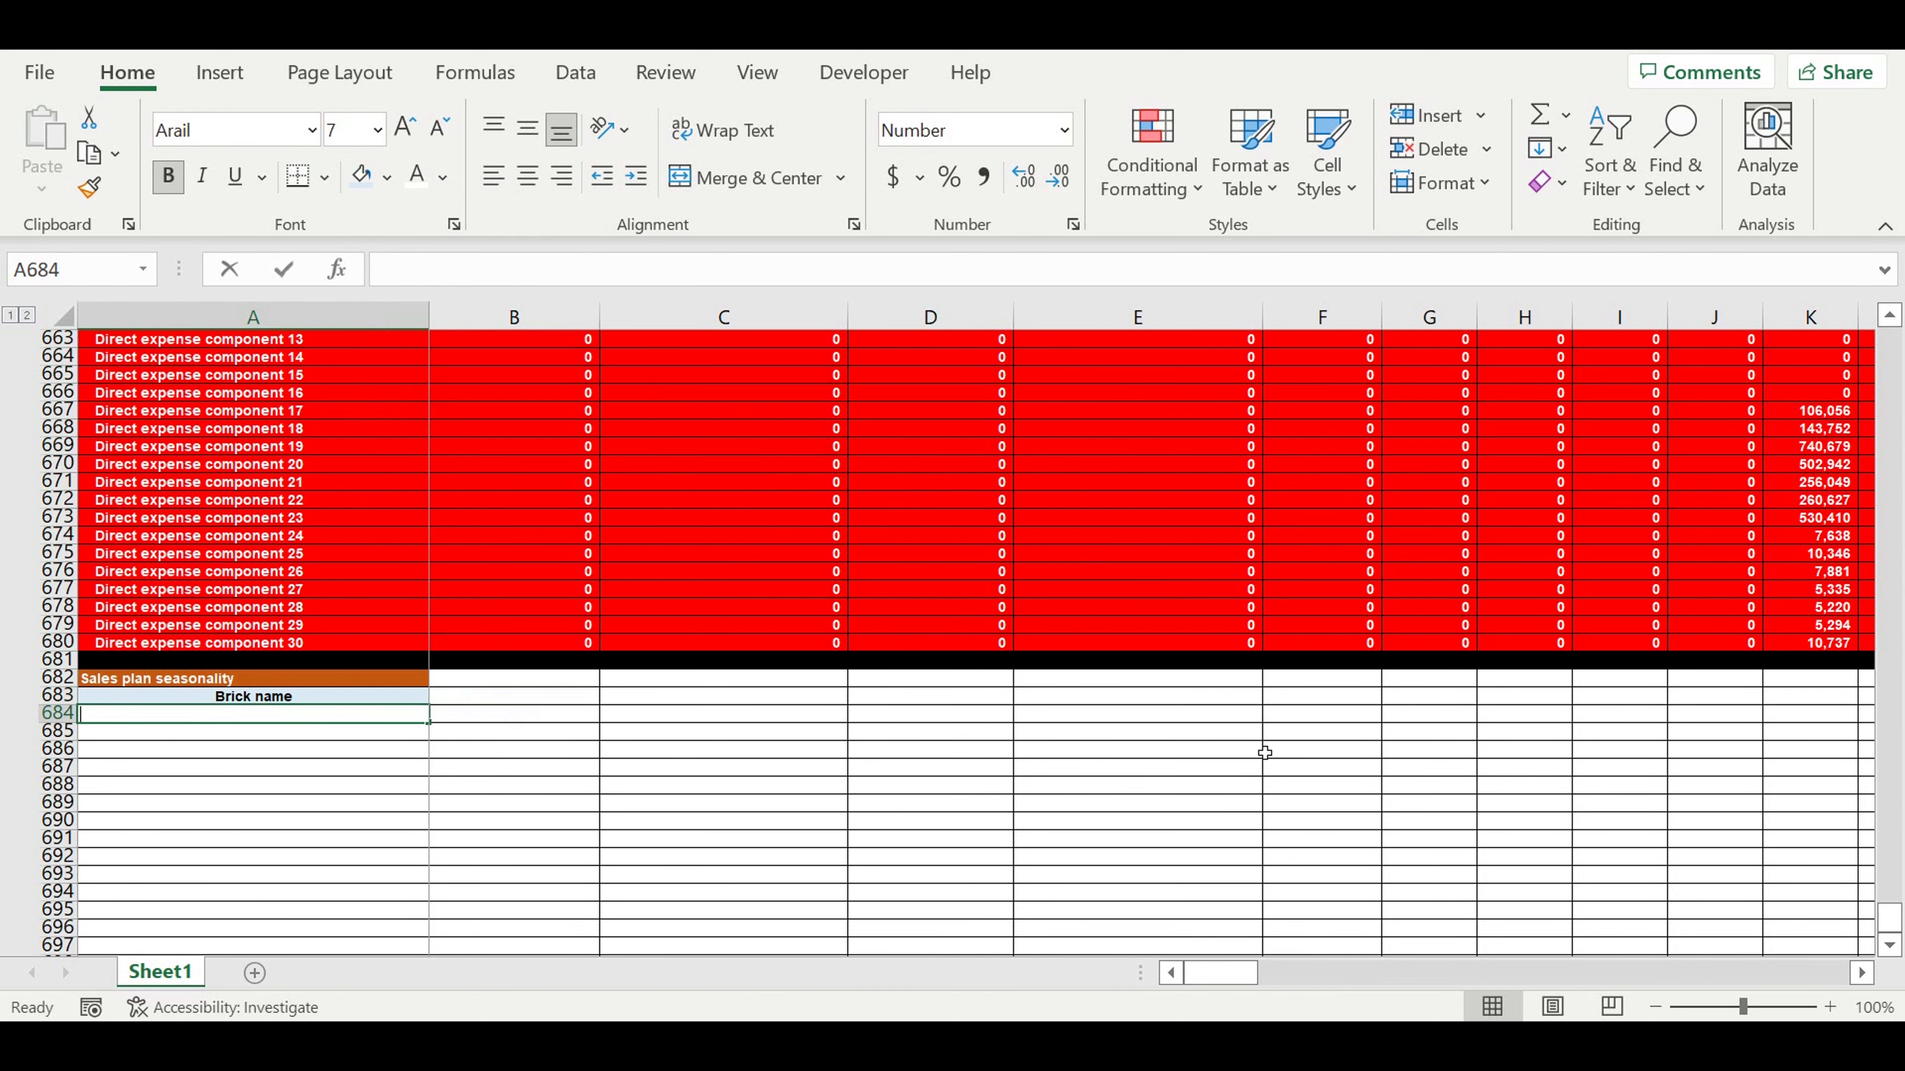
text(=)
drag(1889, 923, 1889, 341)
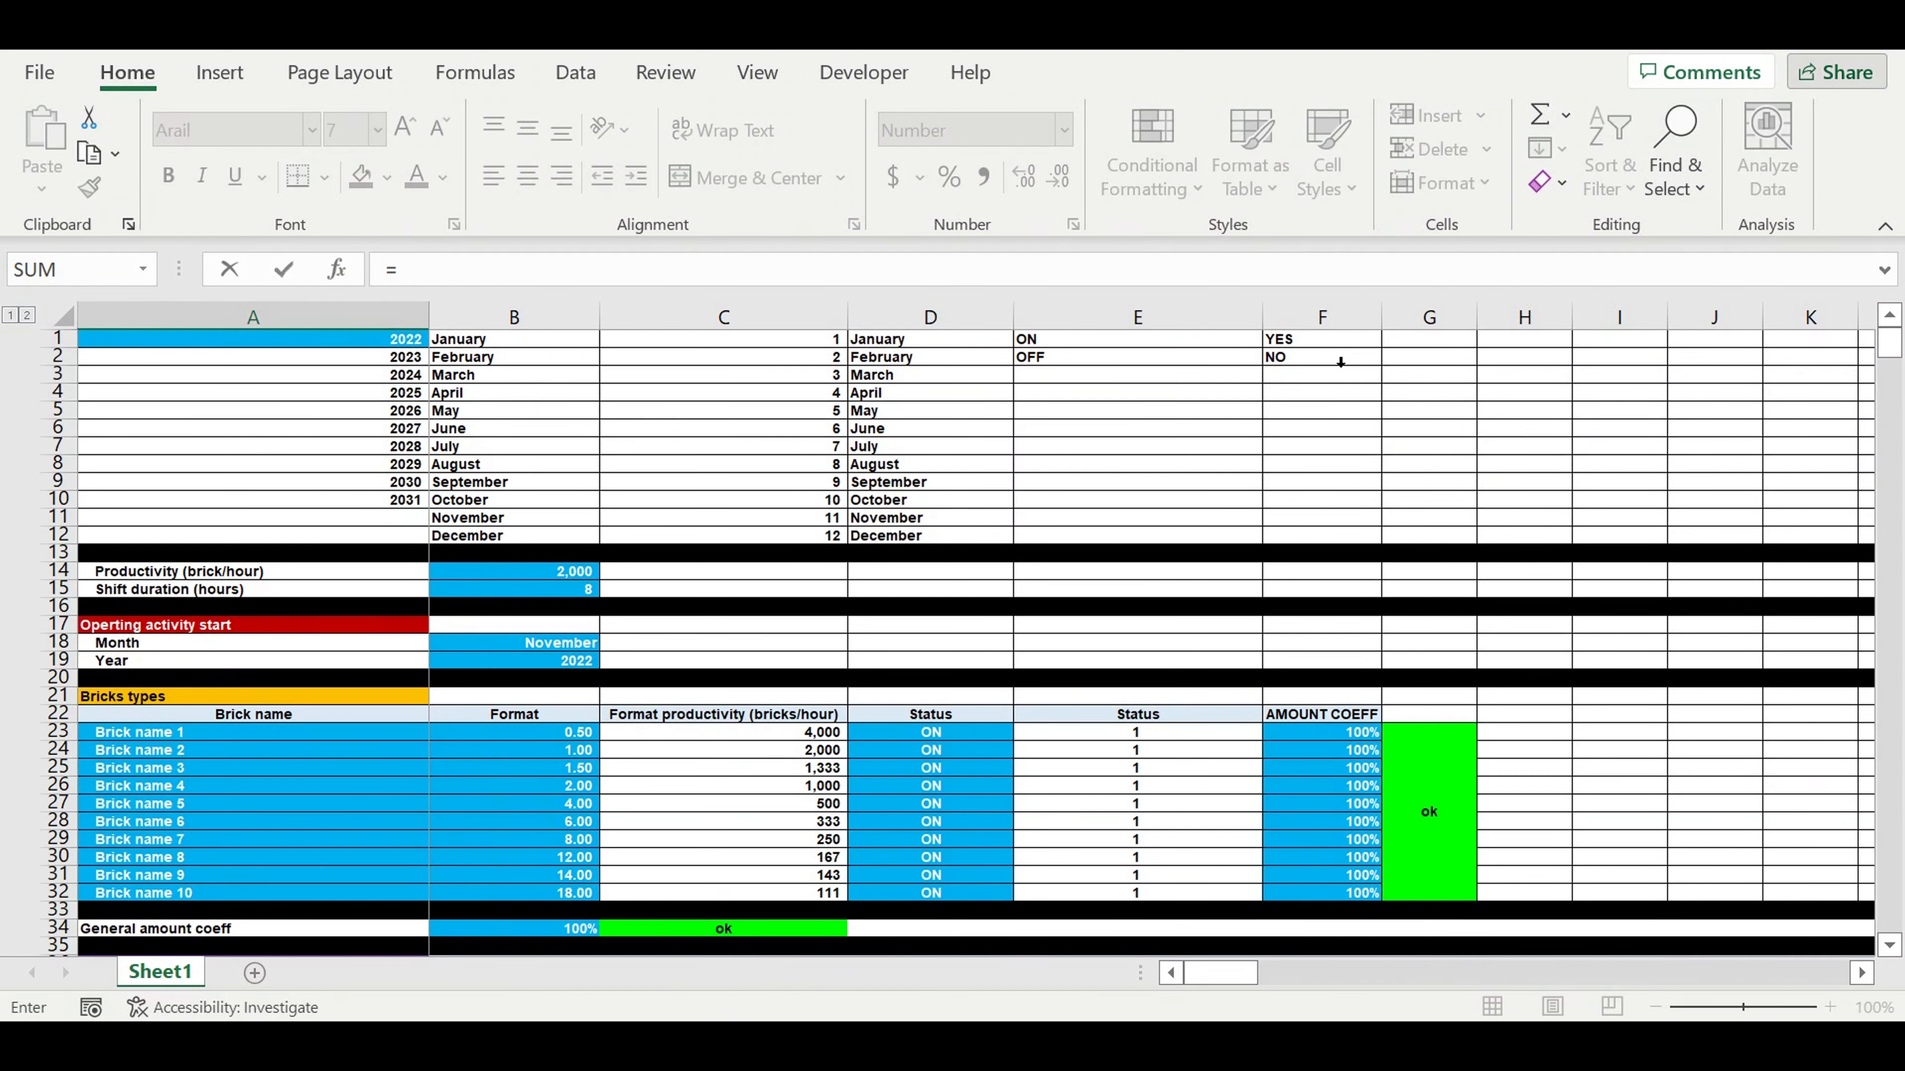
click(142, 734)
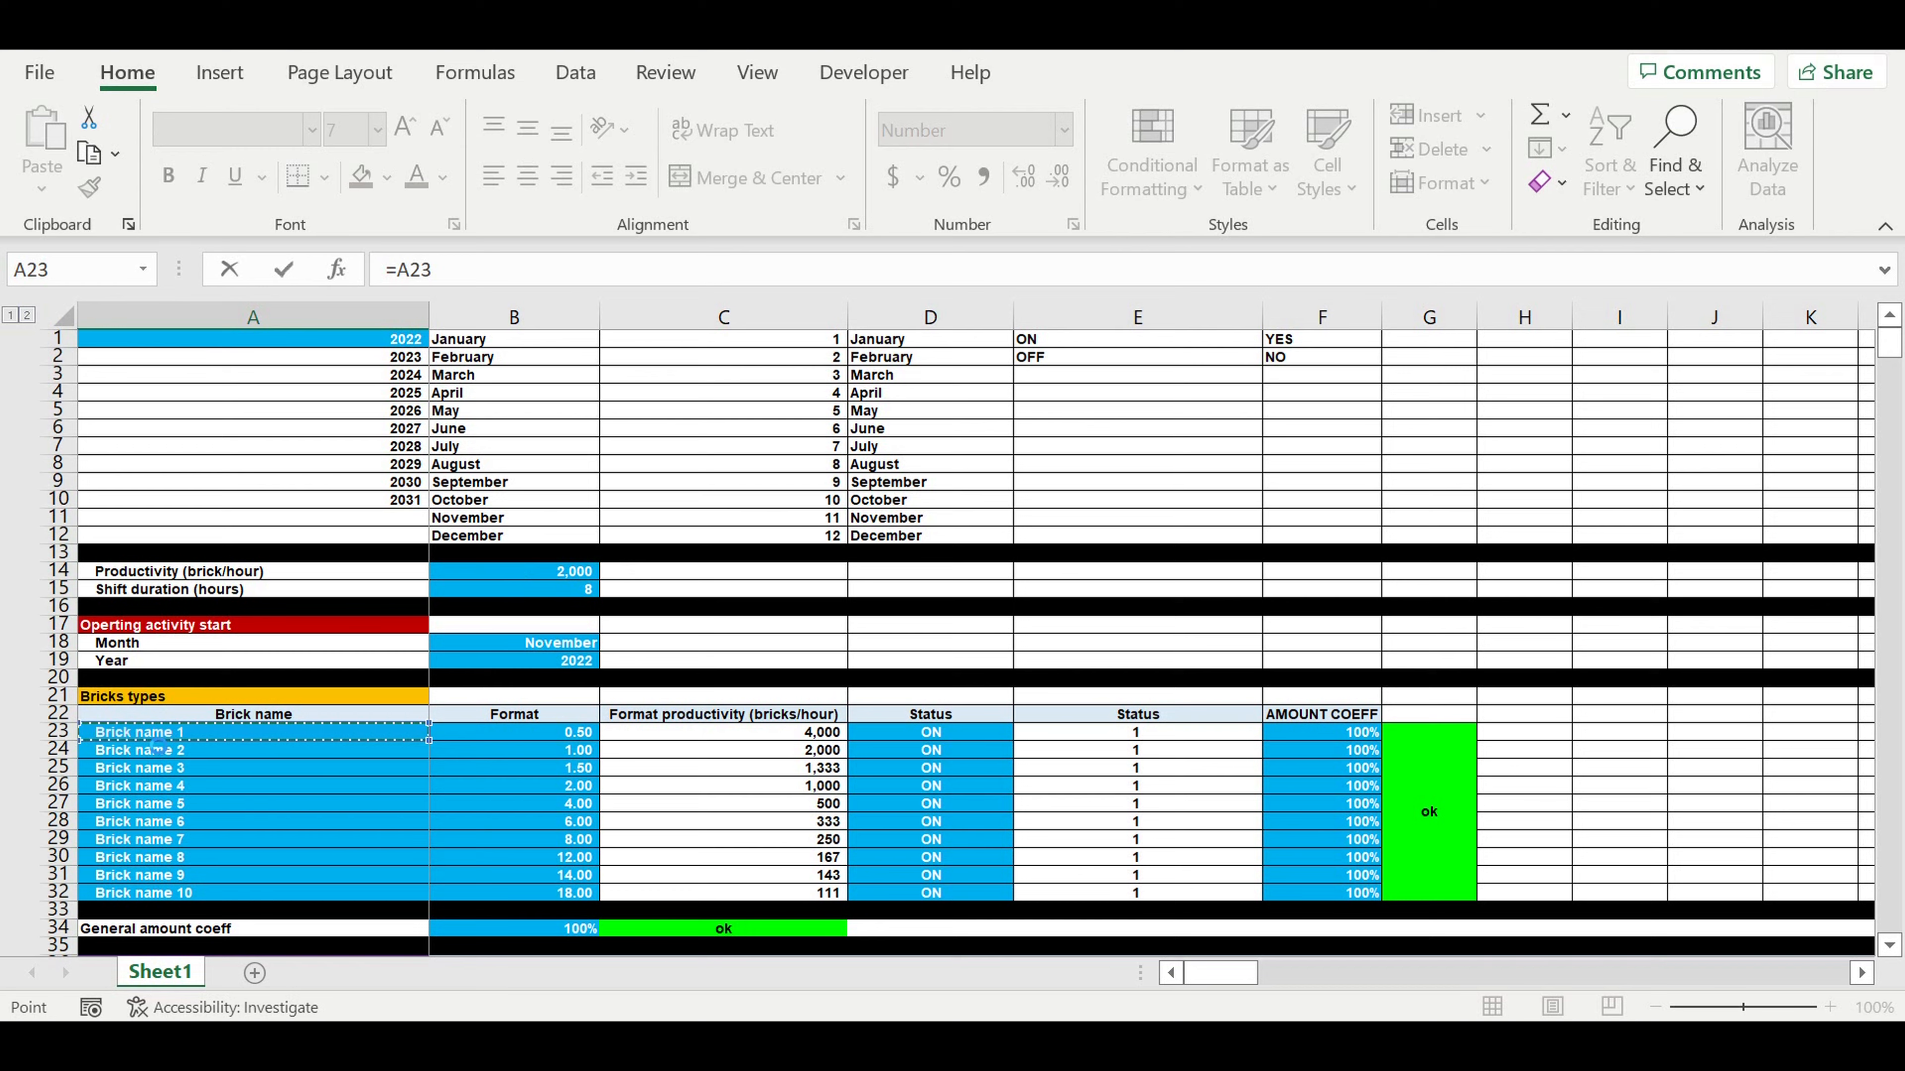
key(Return)
scroll(455, 780, down, 2)
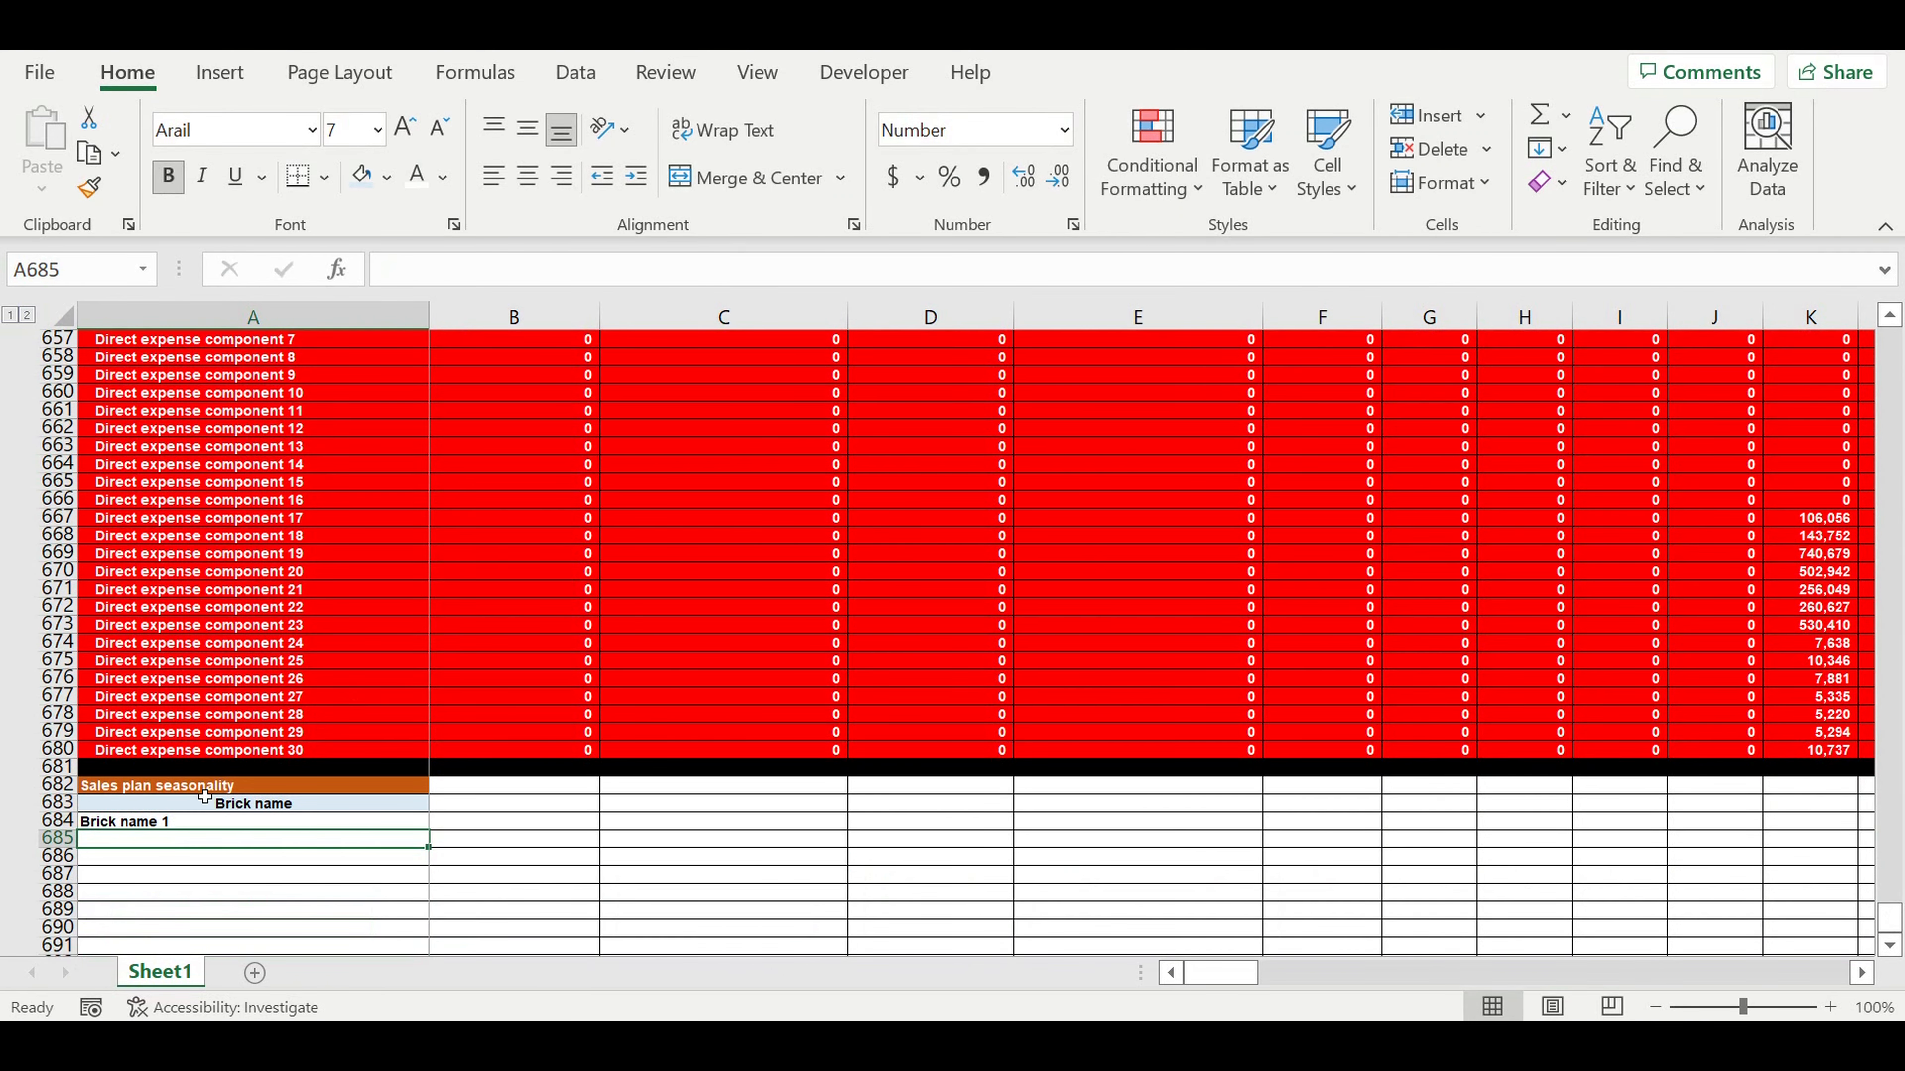
Indent the linked brick name in A684 and fill its formula down to A694
click(178, 823)
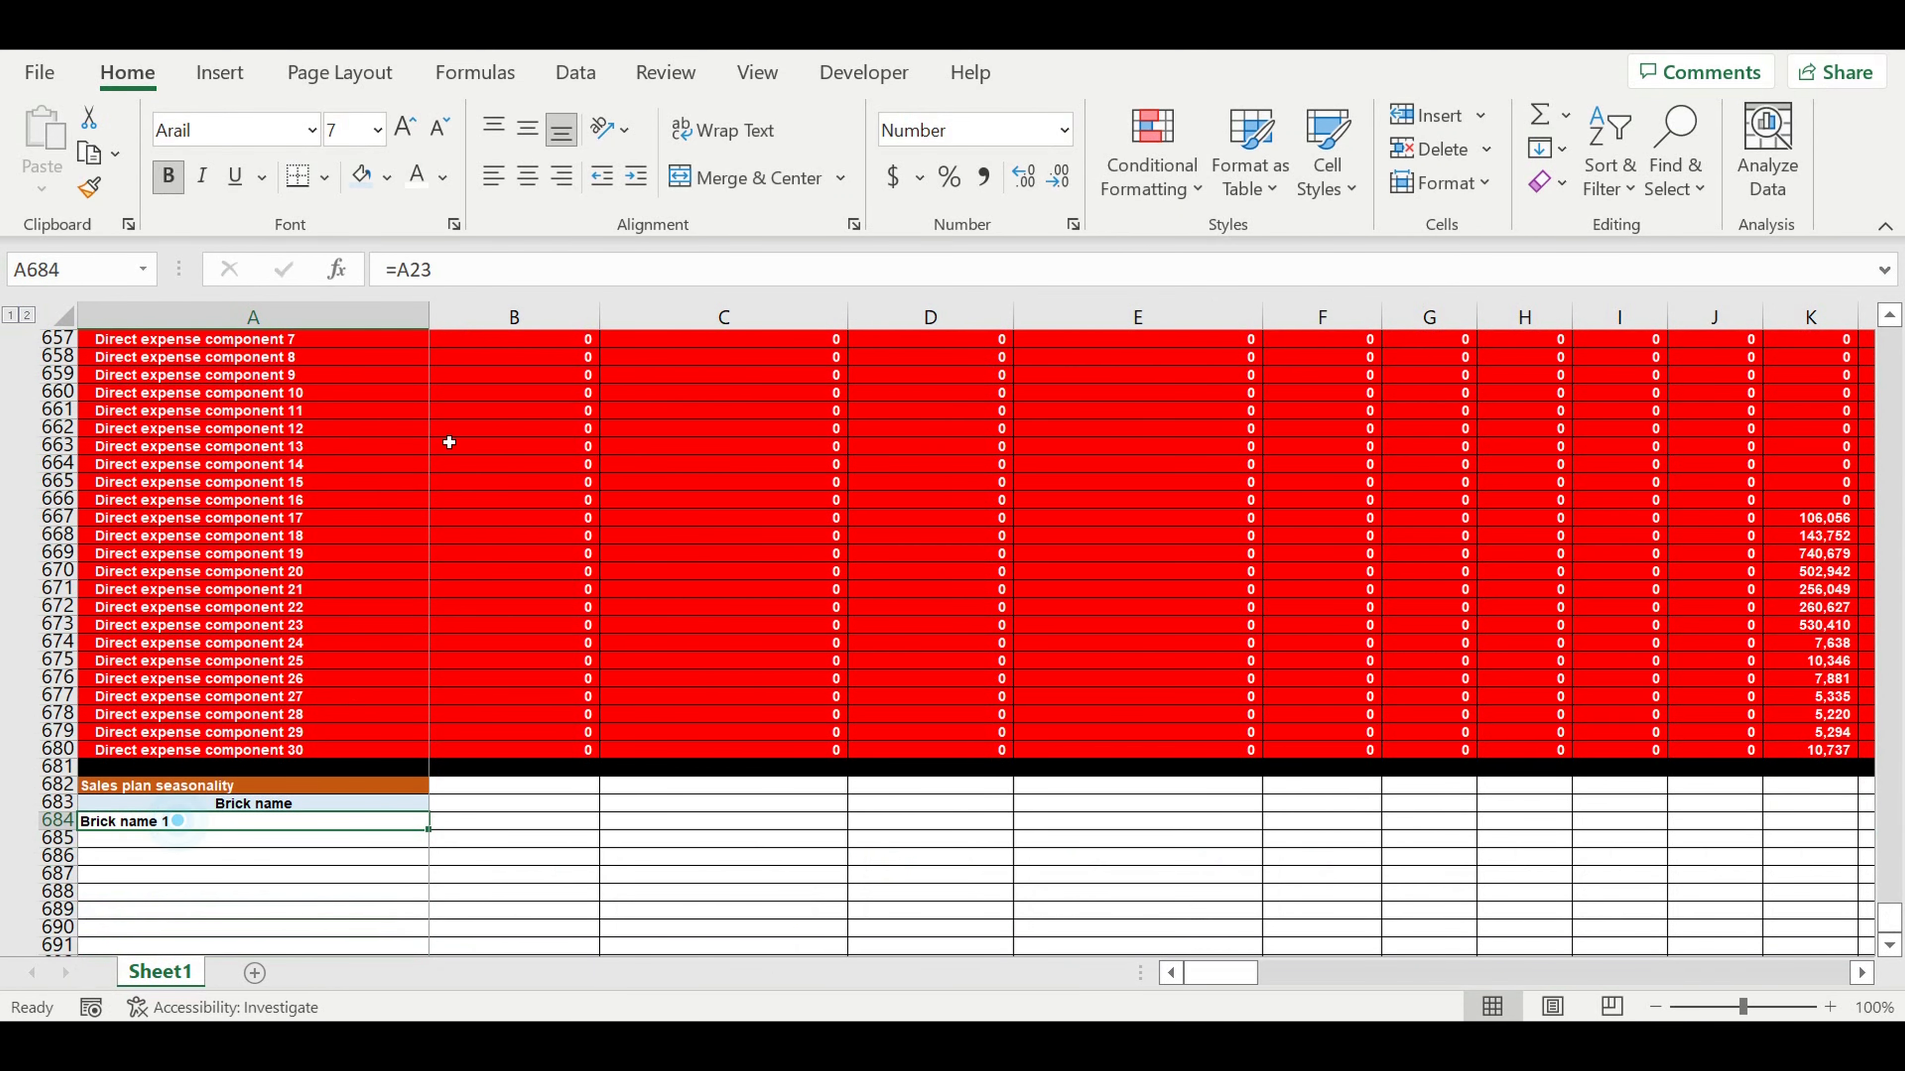
click(636, 175)
scroll(536, 647, down, 3)
drag(442, 677, 380, 863)
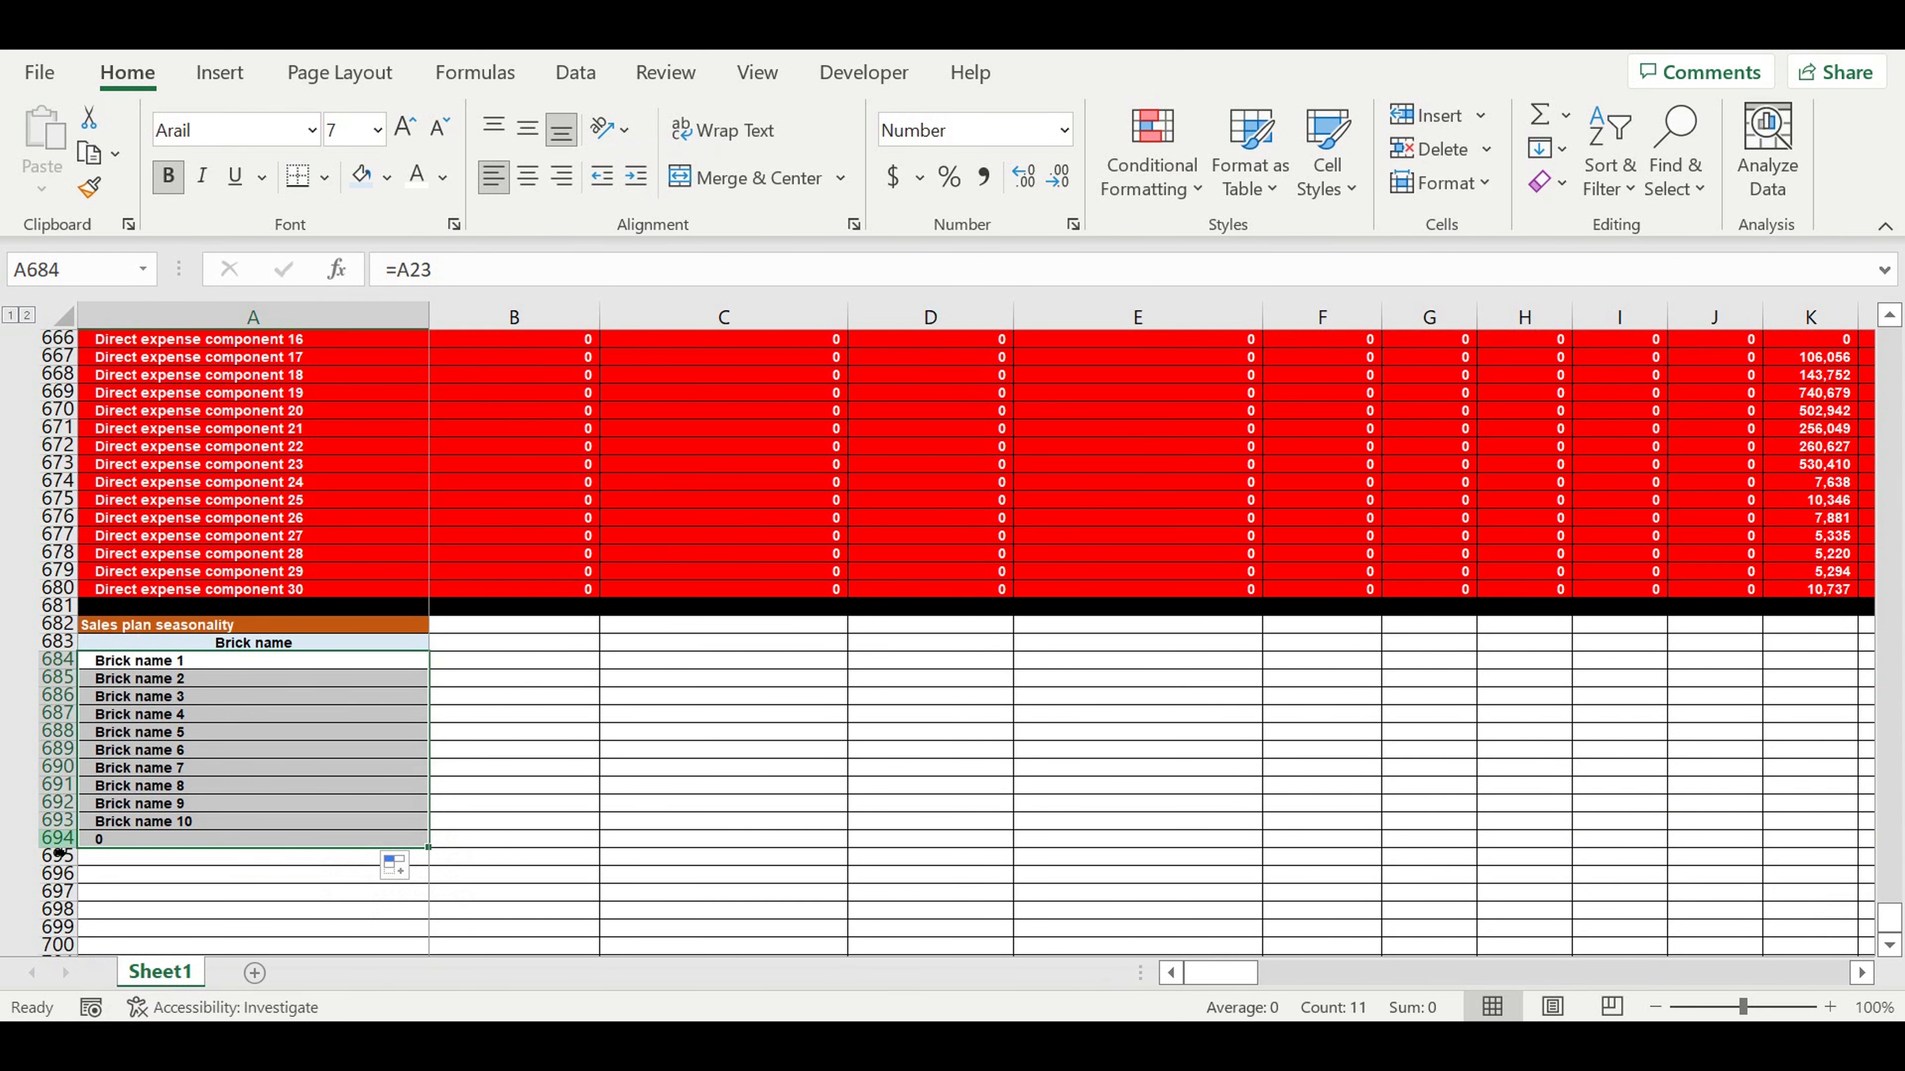
Clear the contents of row 694 and fill the whole row black as a section divider
click(60, 847)
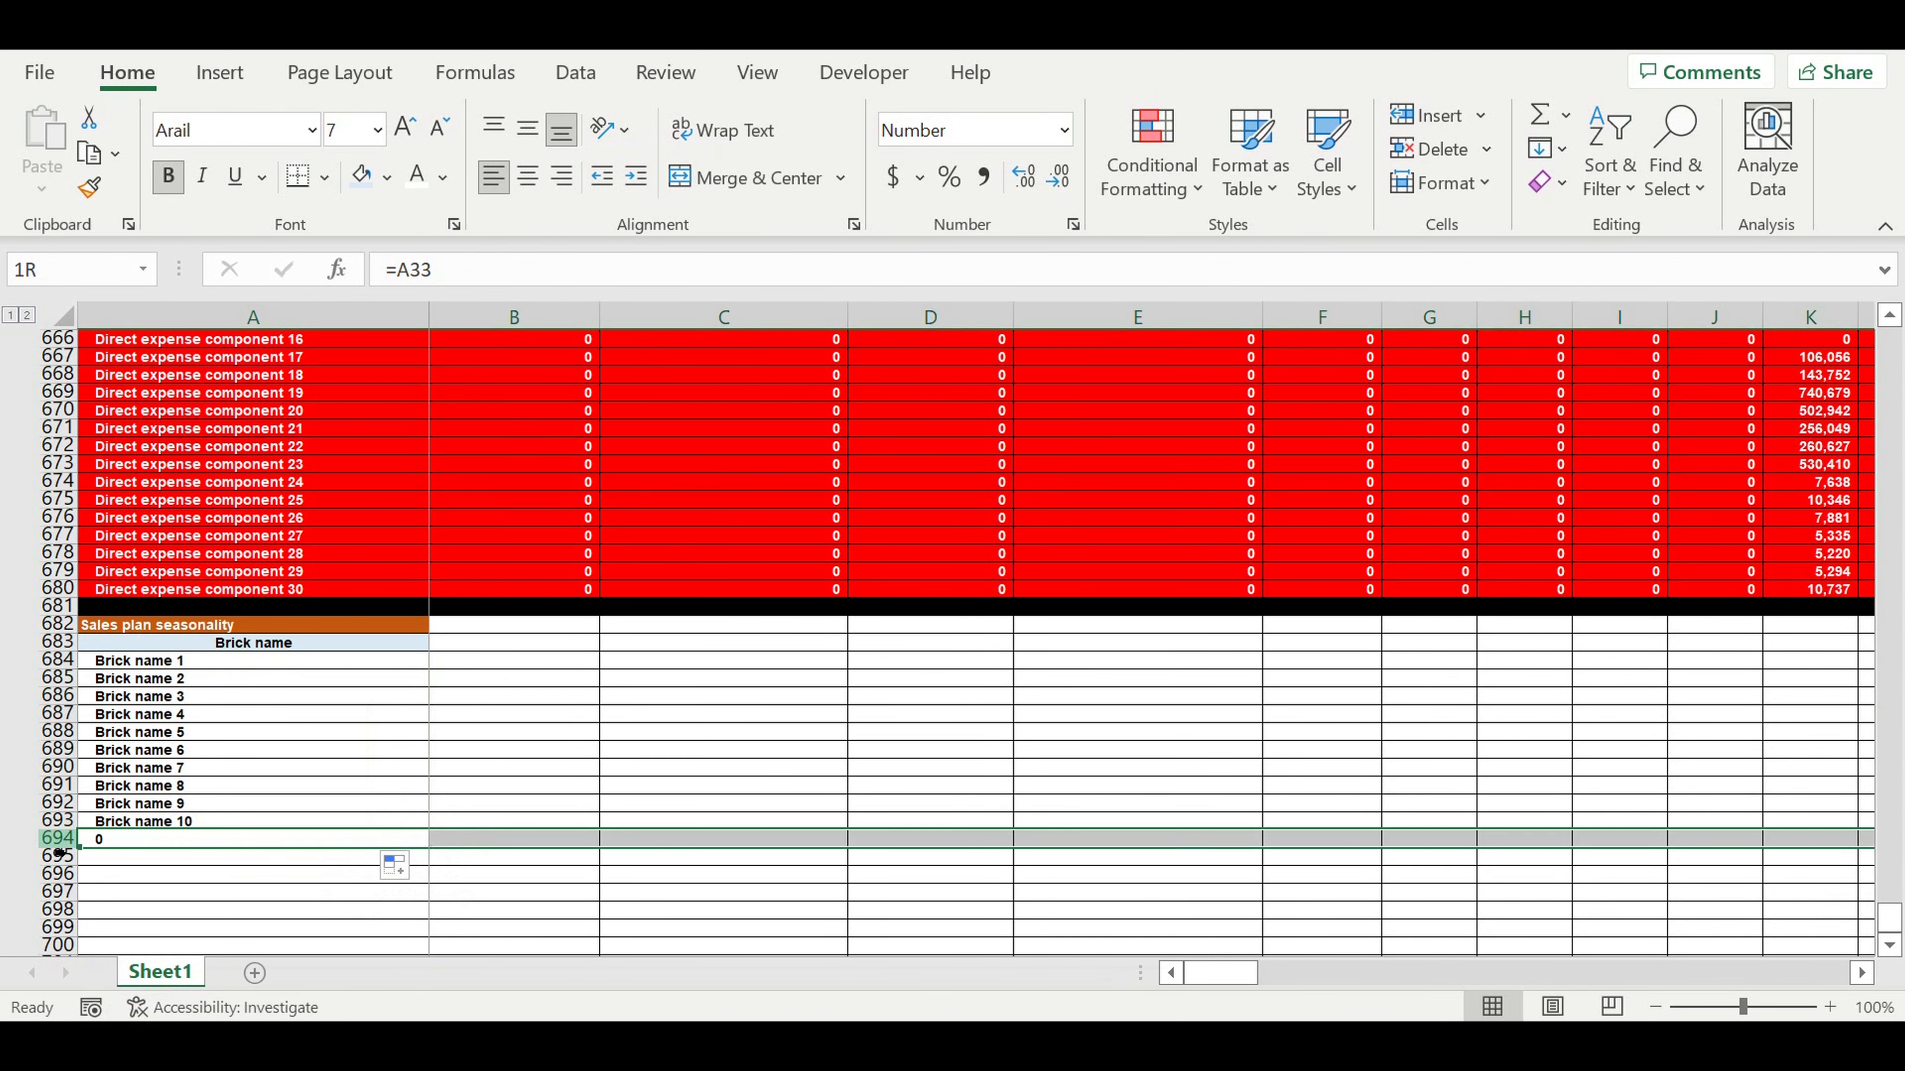
key(Delete)
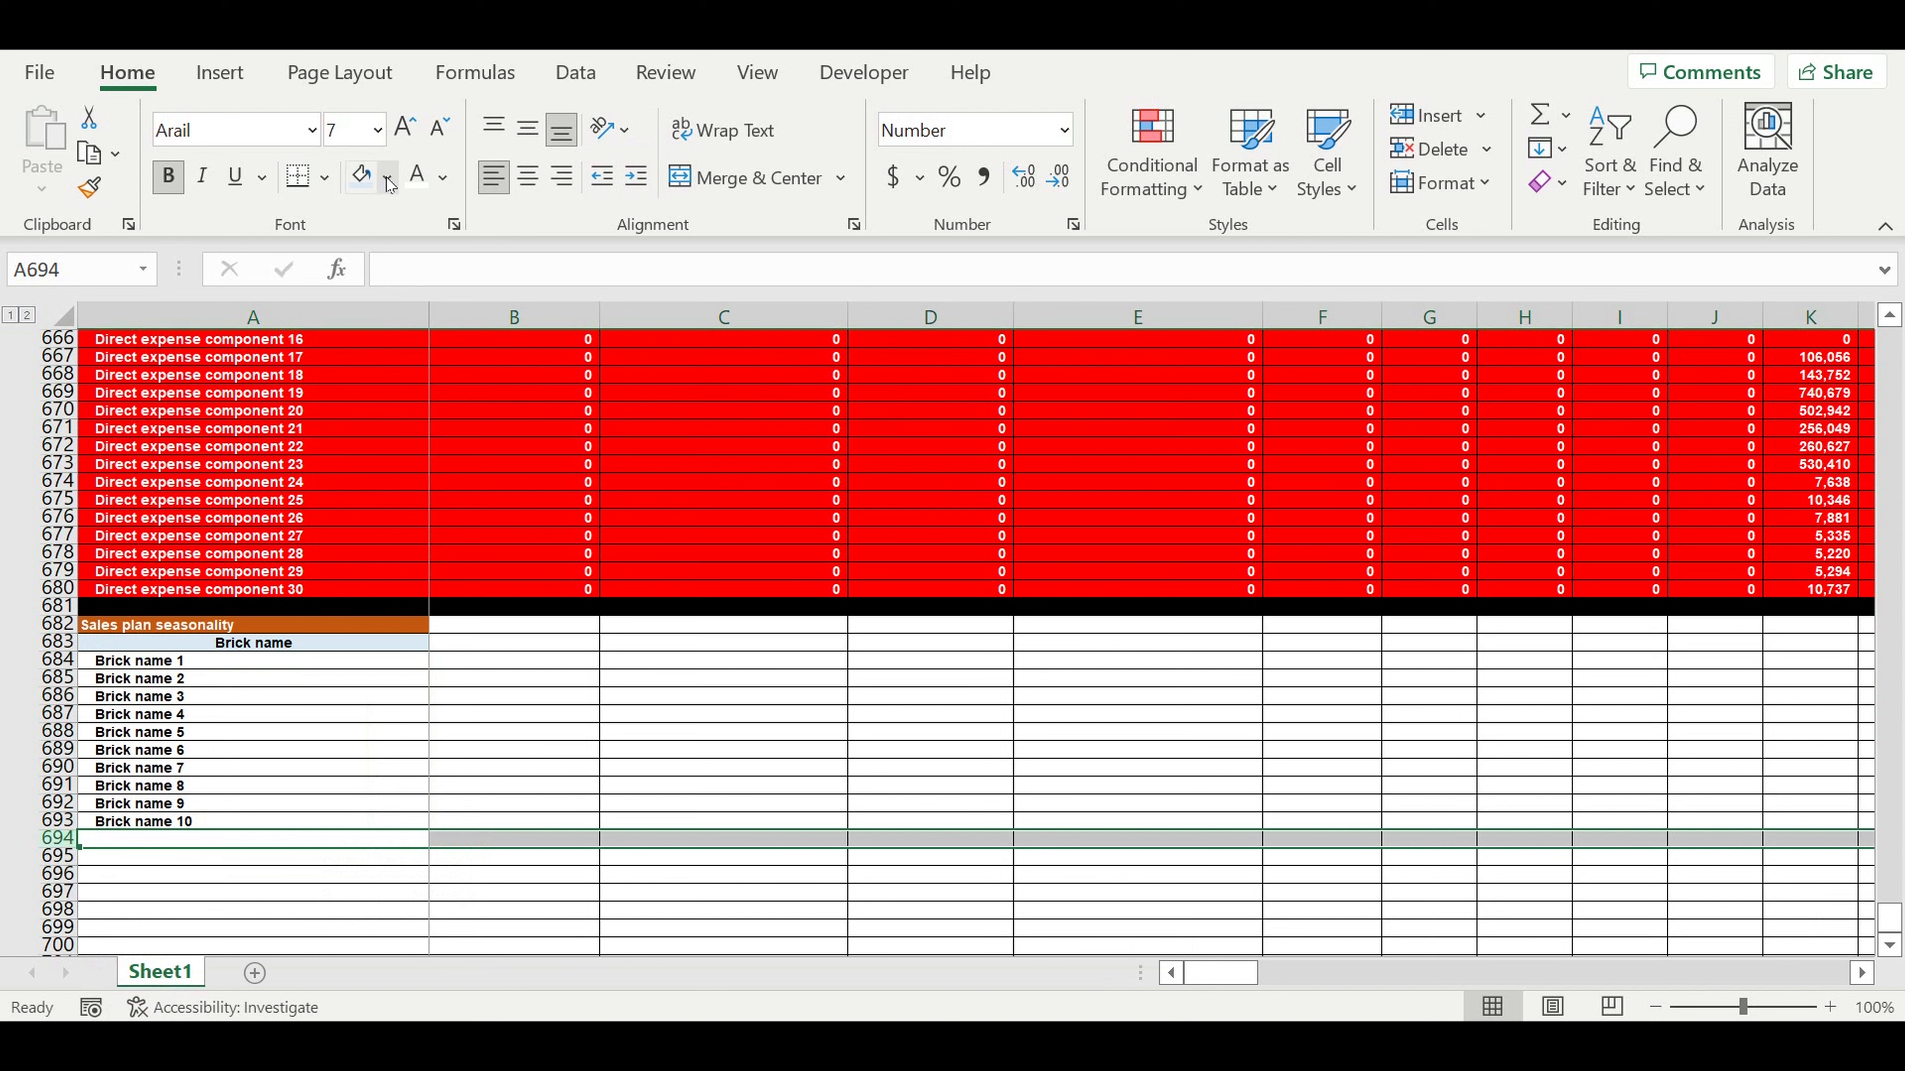
click(387, 179)
click(393, 251)
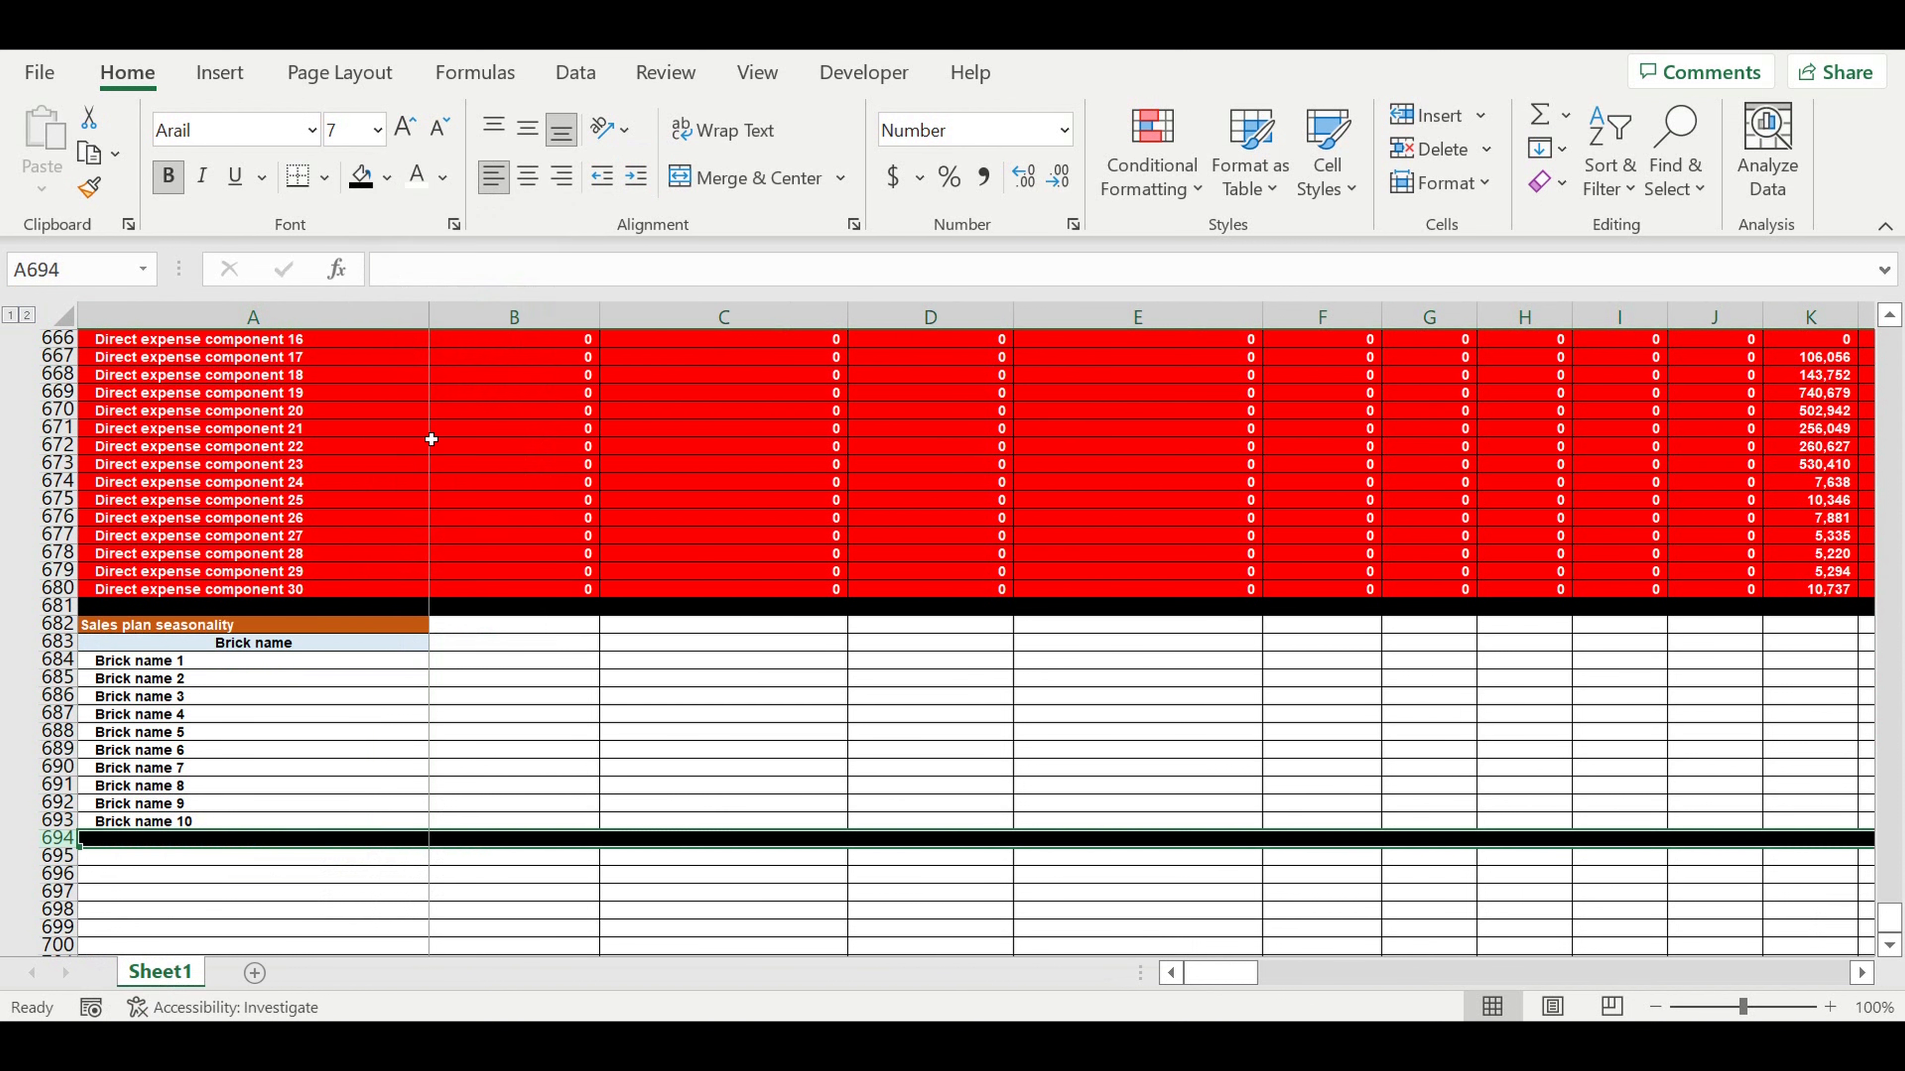
Enter a centred January header in B683 and extend the month names across row 683 through December
click(626, 728)
click(518, 645)
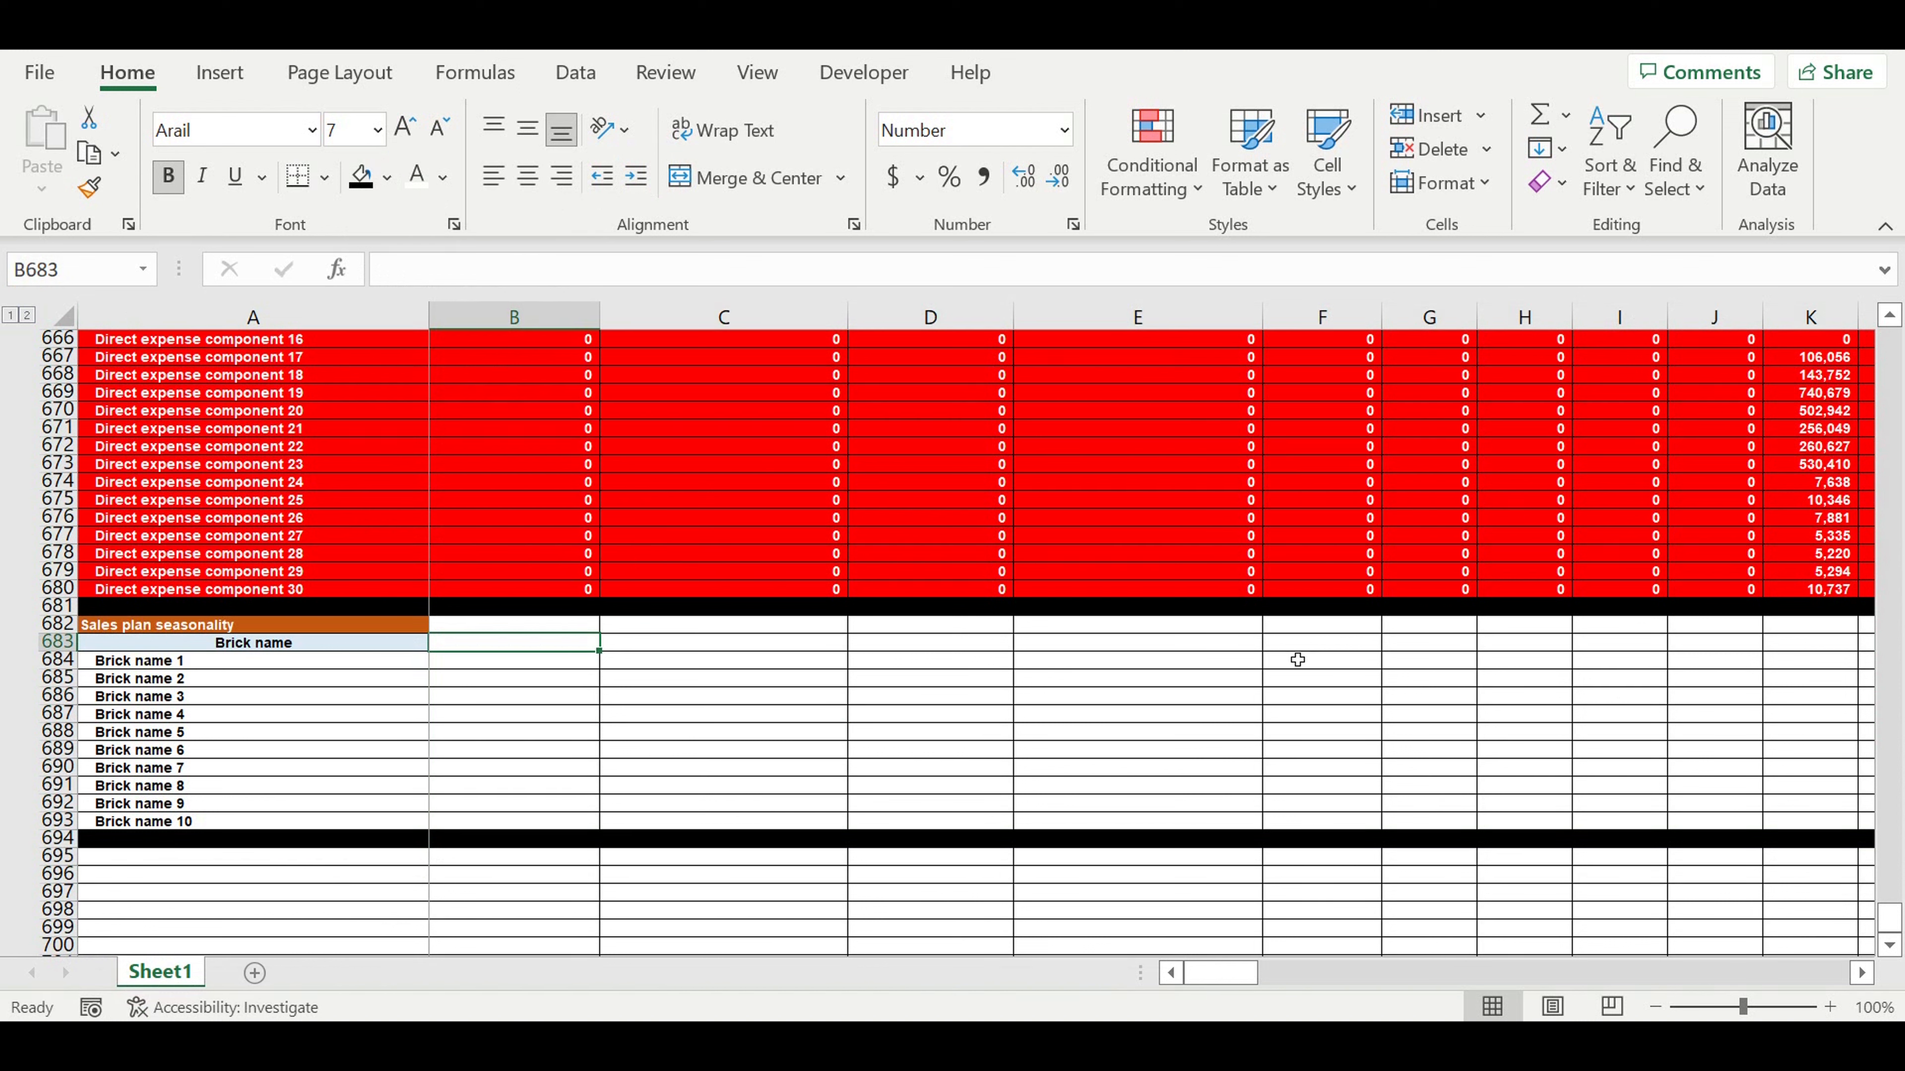
text(Januar)
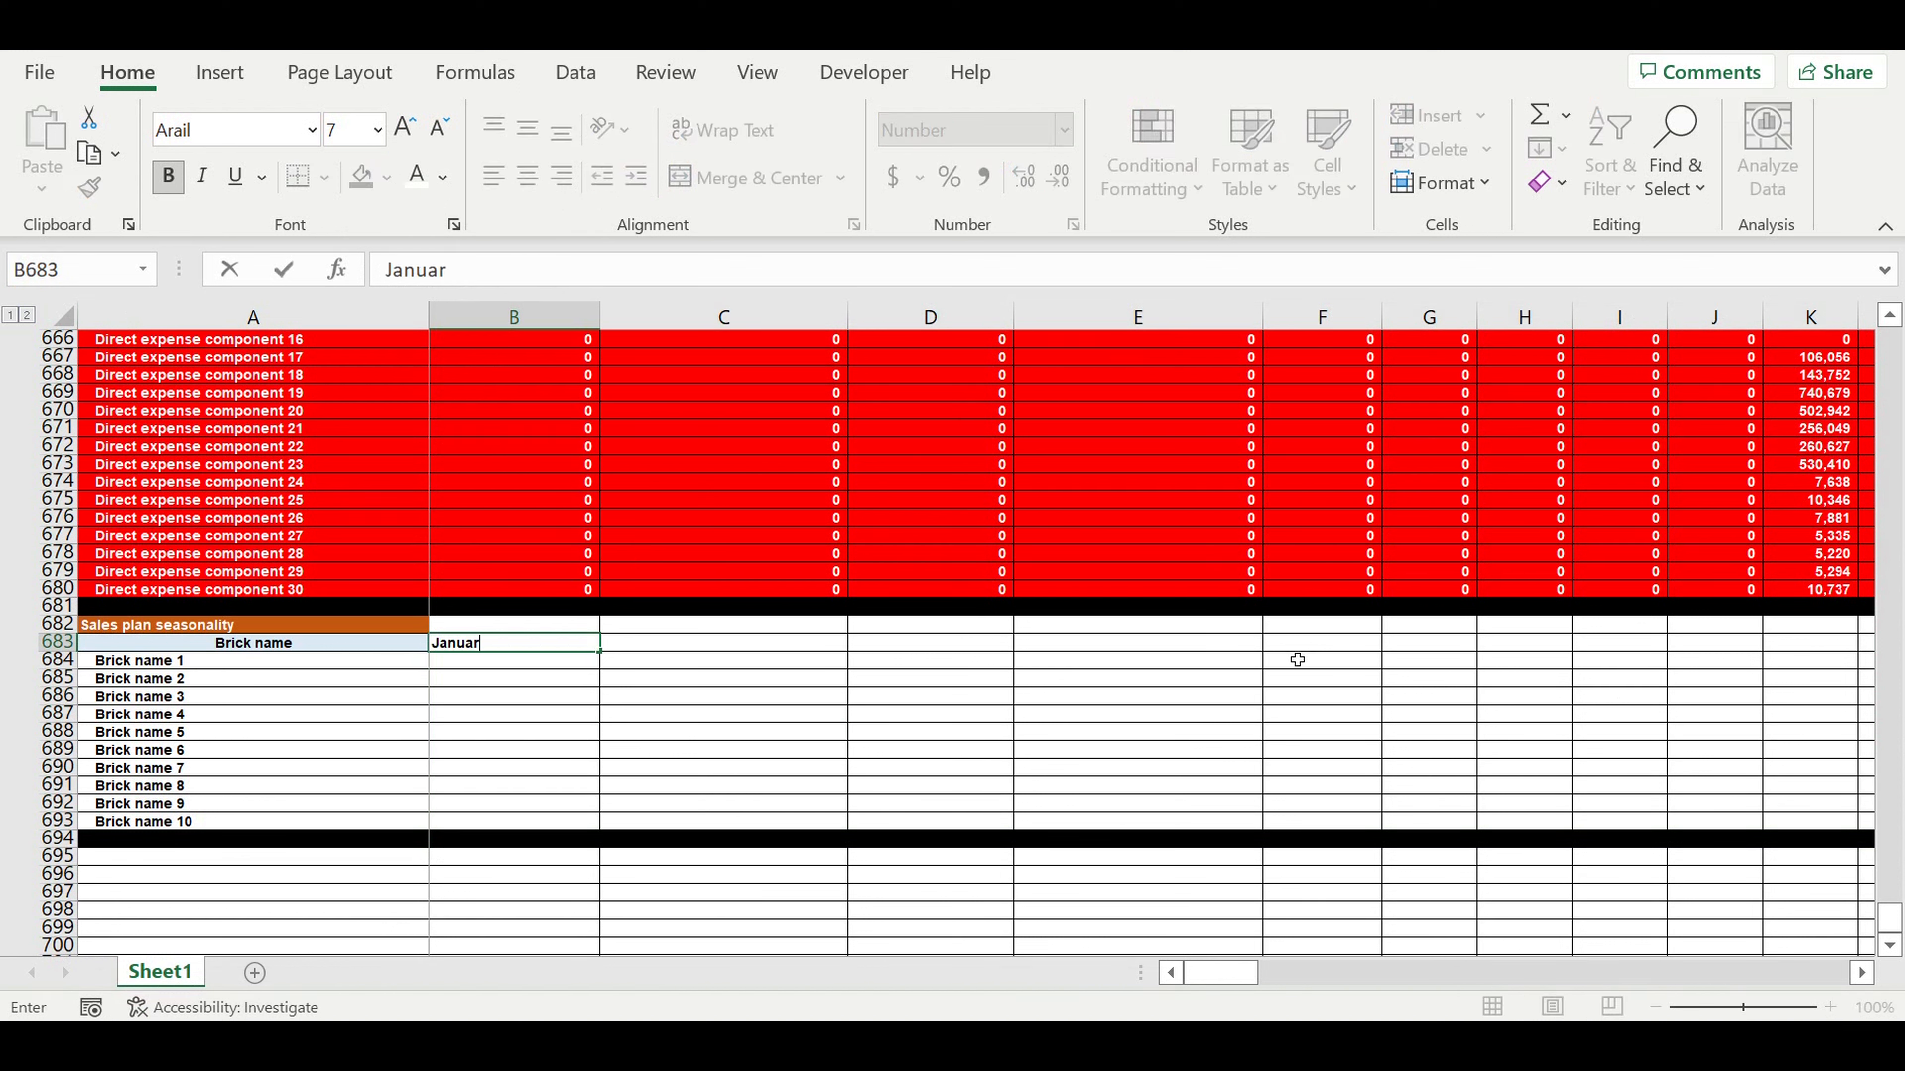
text(y)
key(Return)
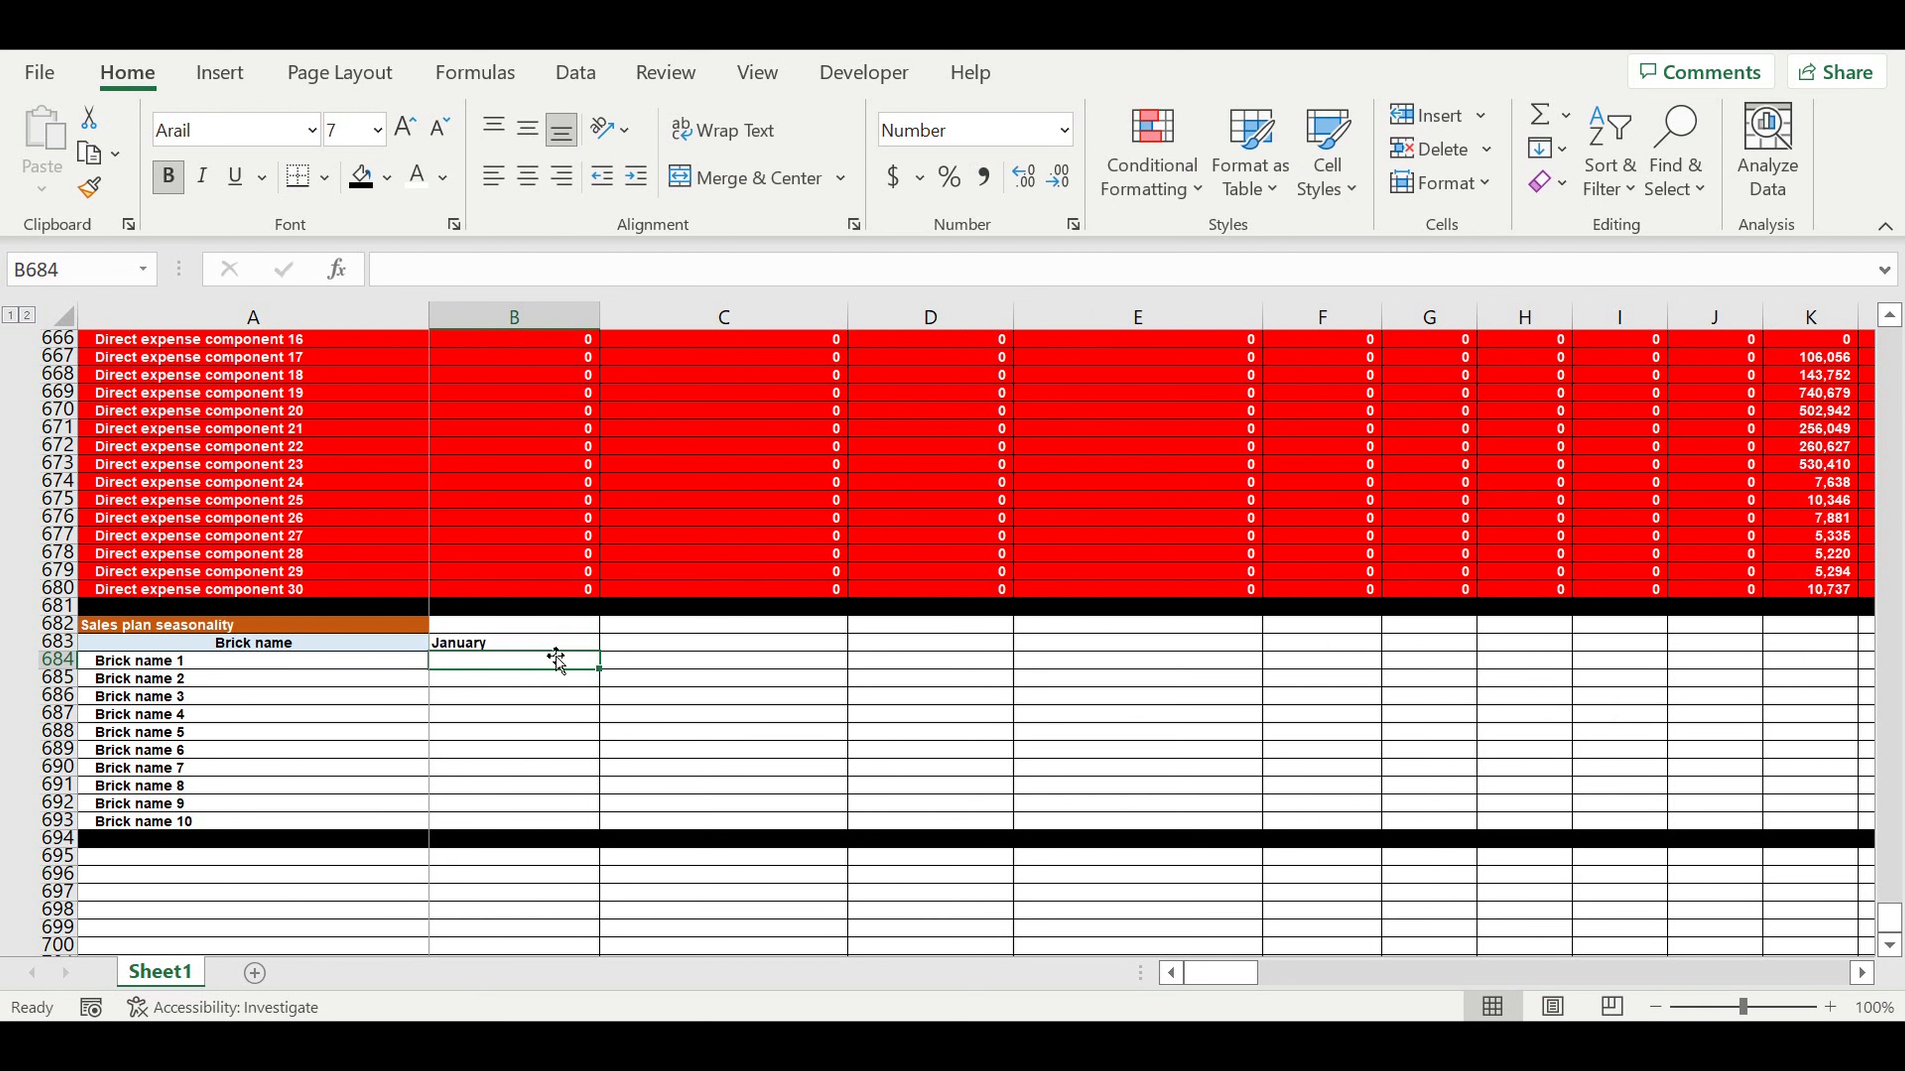
click(529, 644)
click(529, 176)
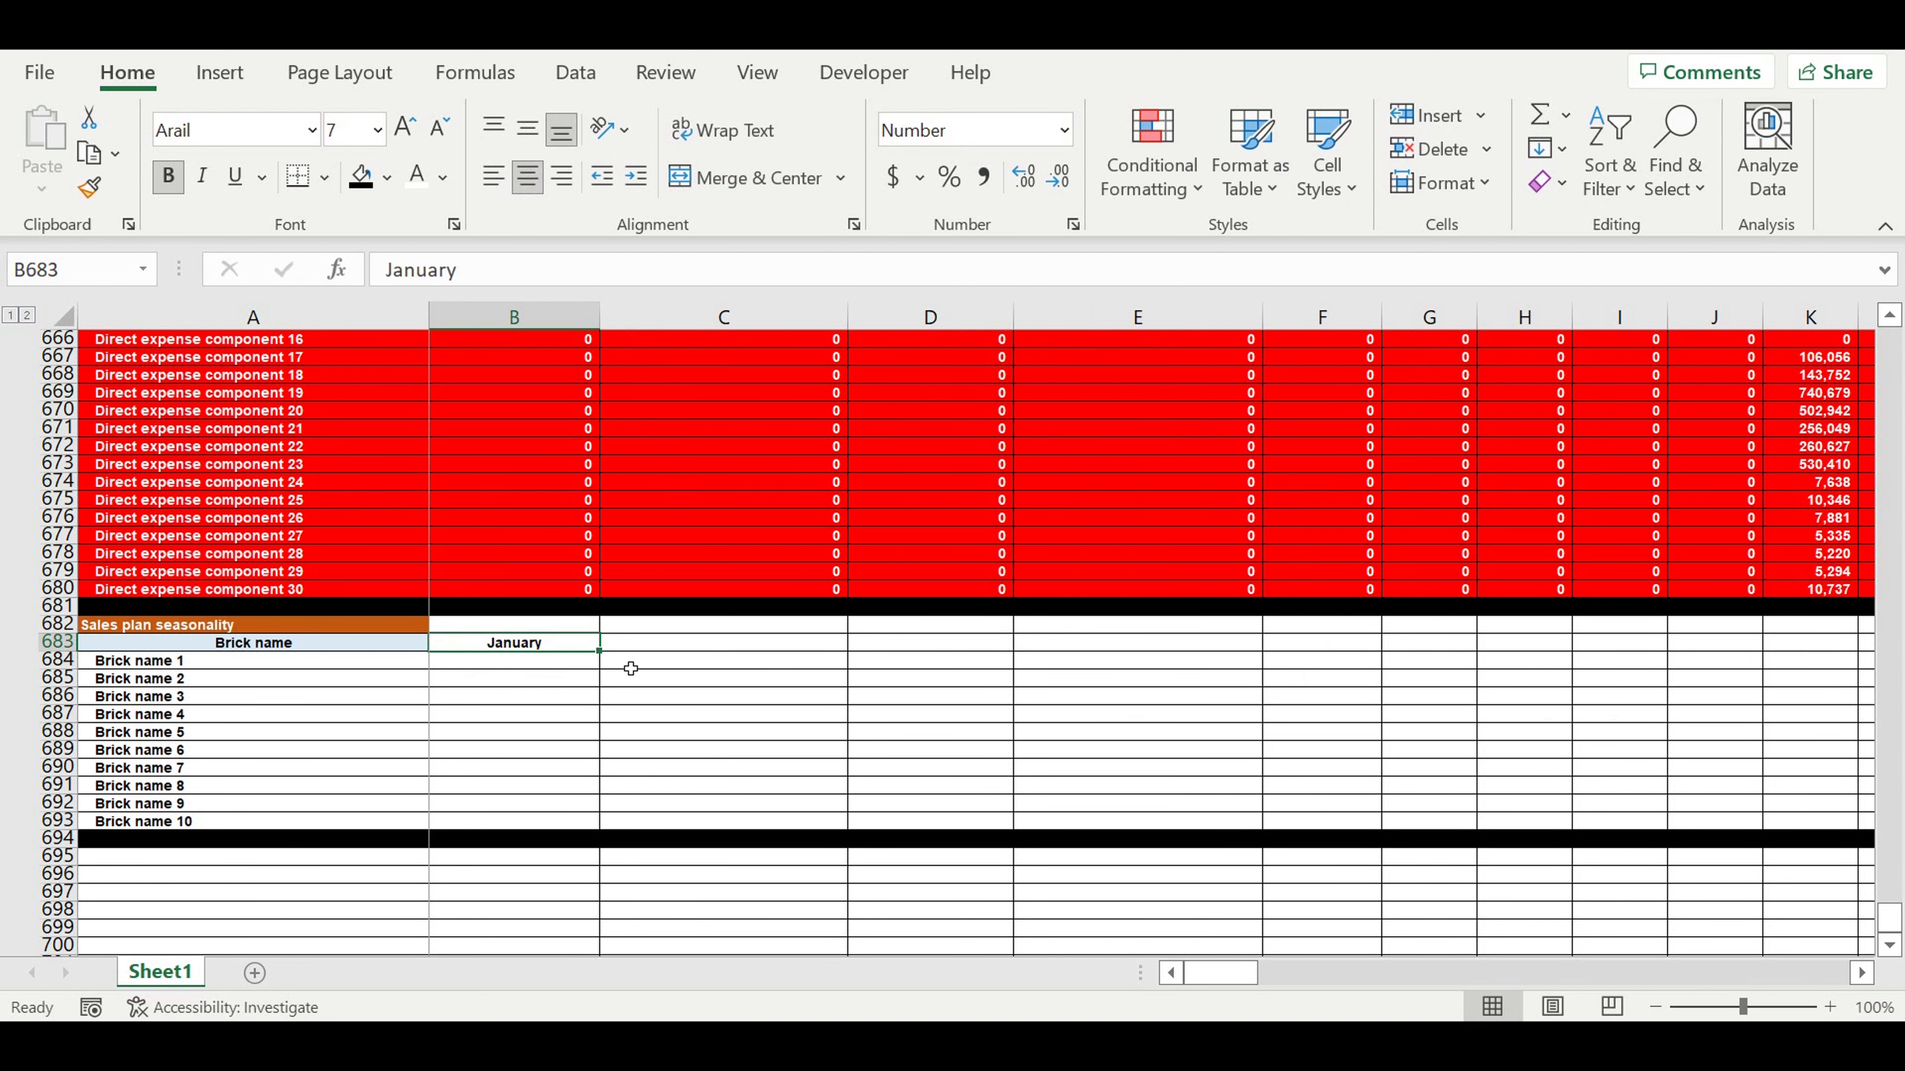
drag(605, 662, 502, 632)
Merge and centre the row 682 cells above the January to December headers and enter "Typical year"
click(1058, 628)
click(705, 177)
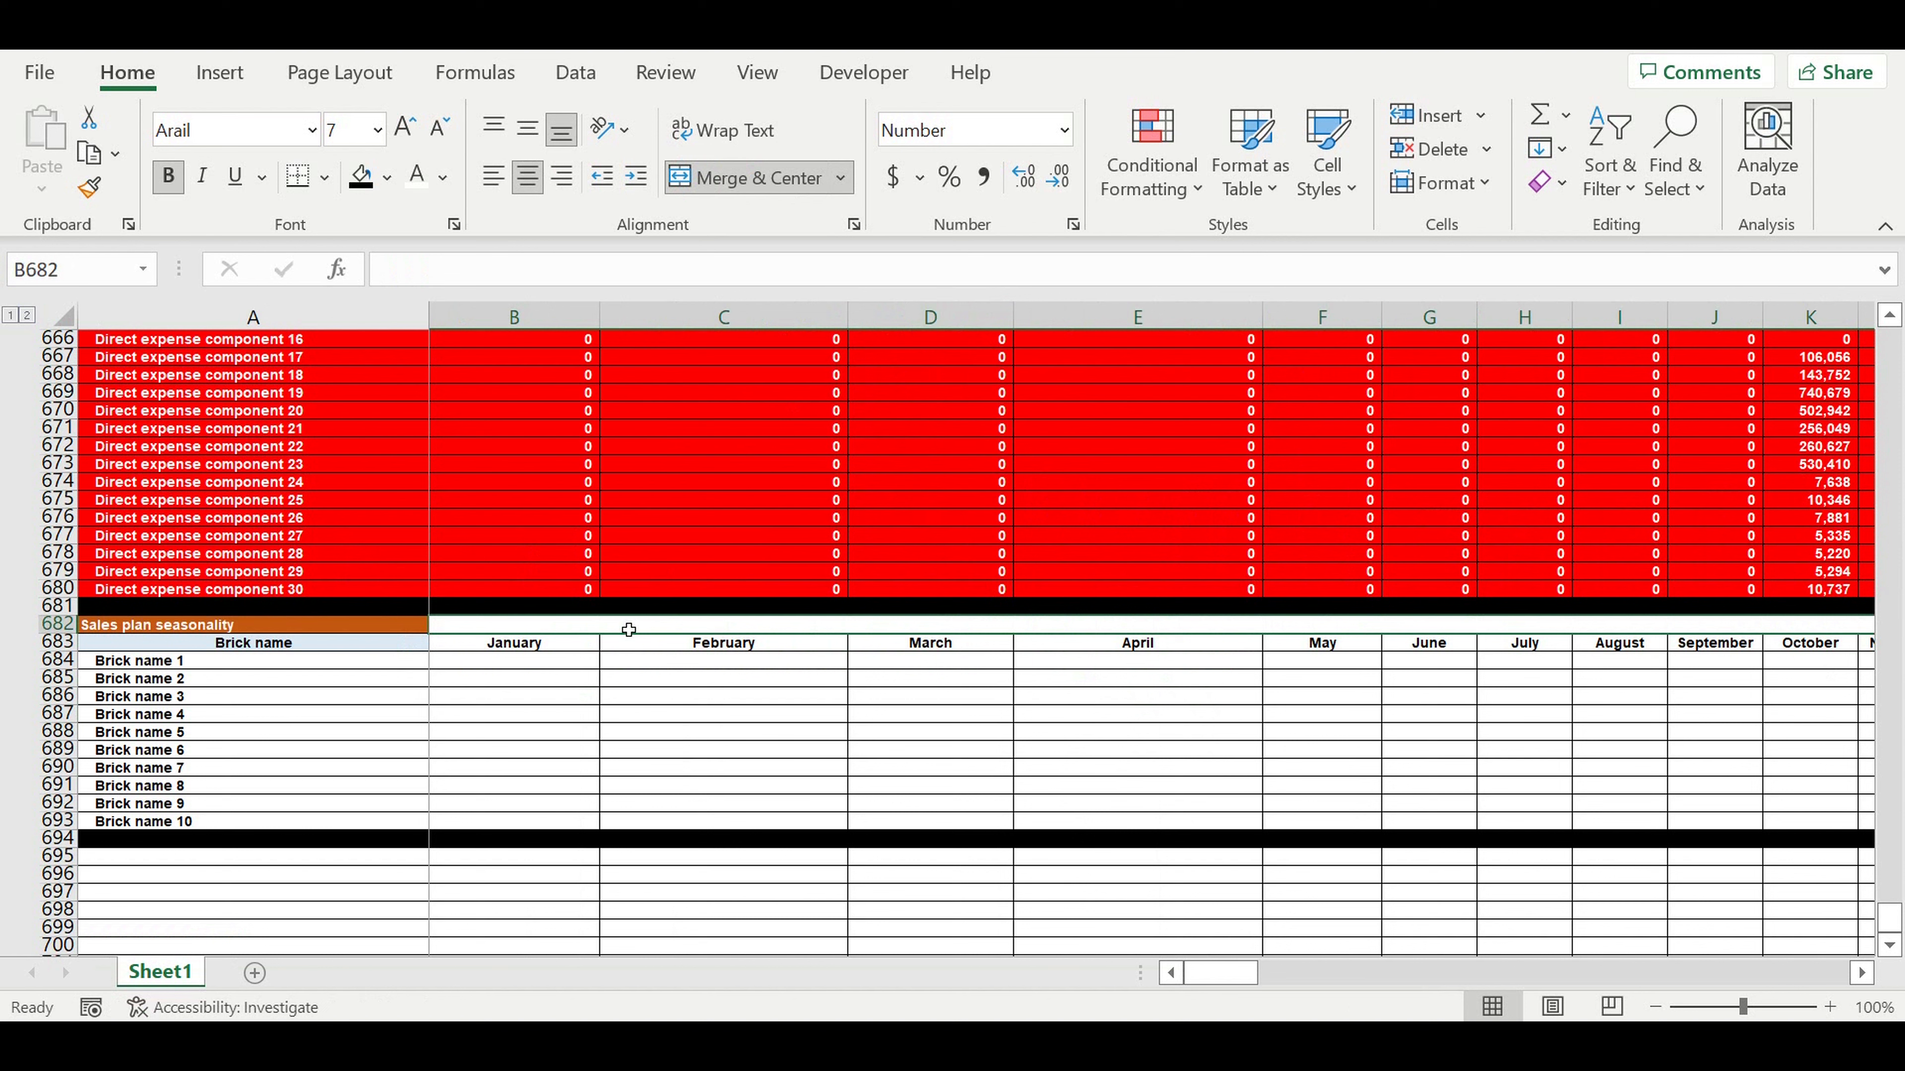
text(Typical year)
key(Return)
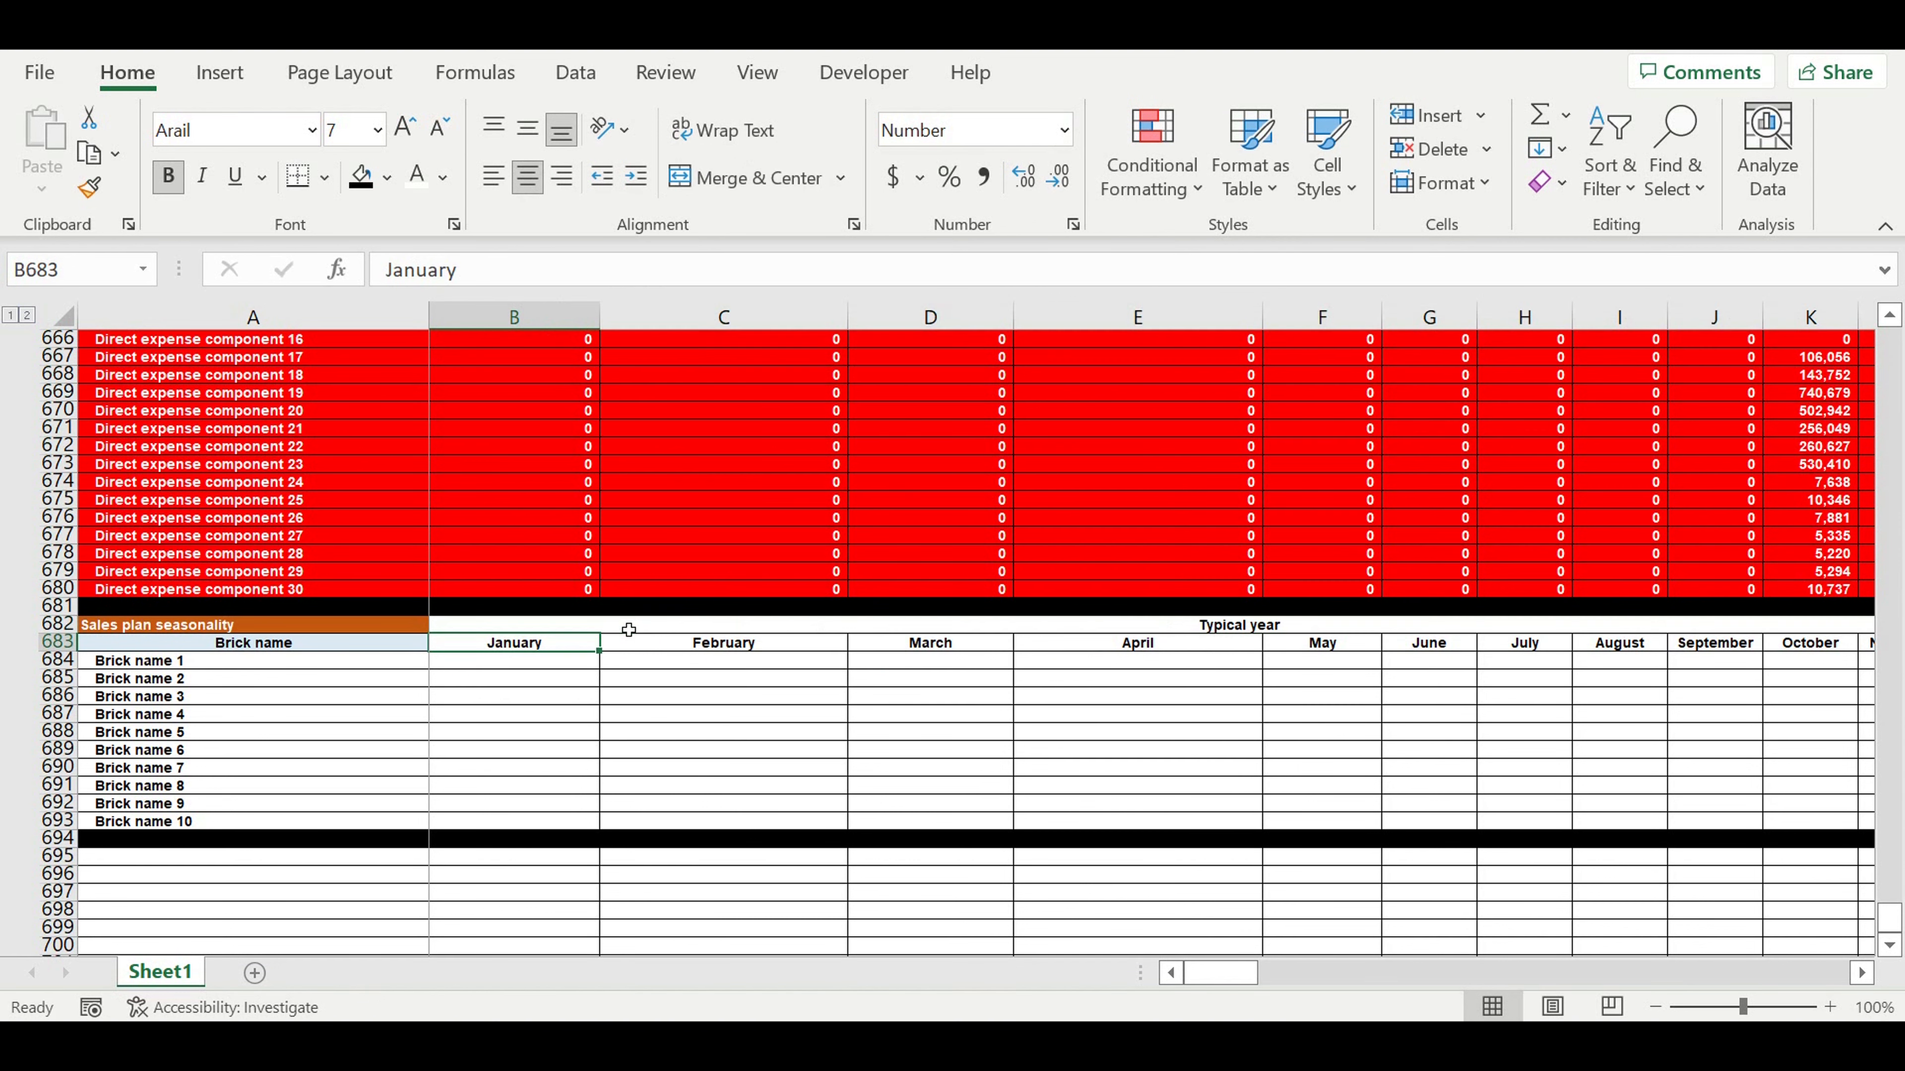
Open the fill colour choices for the merged Typical year header in row 682
click(1191, 626)
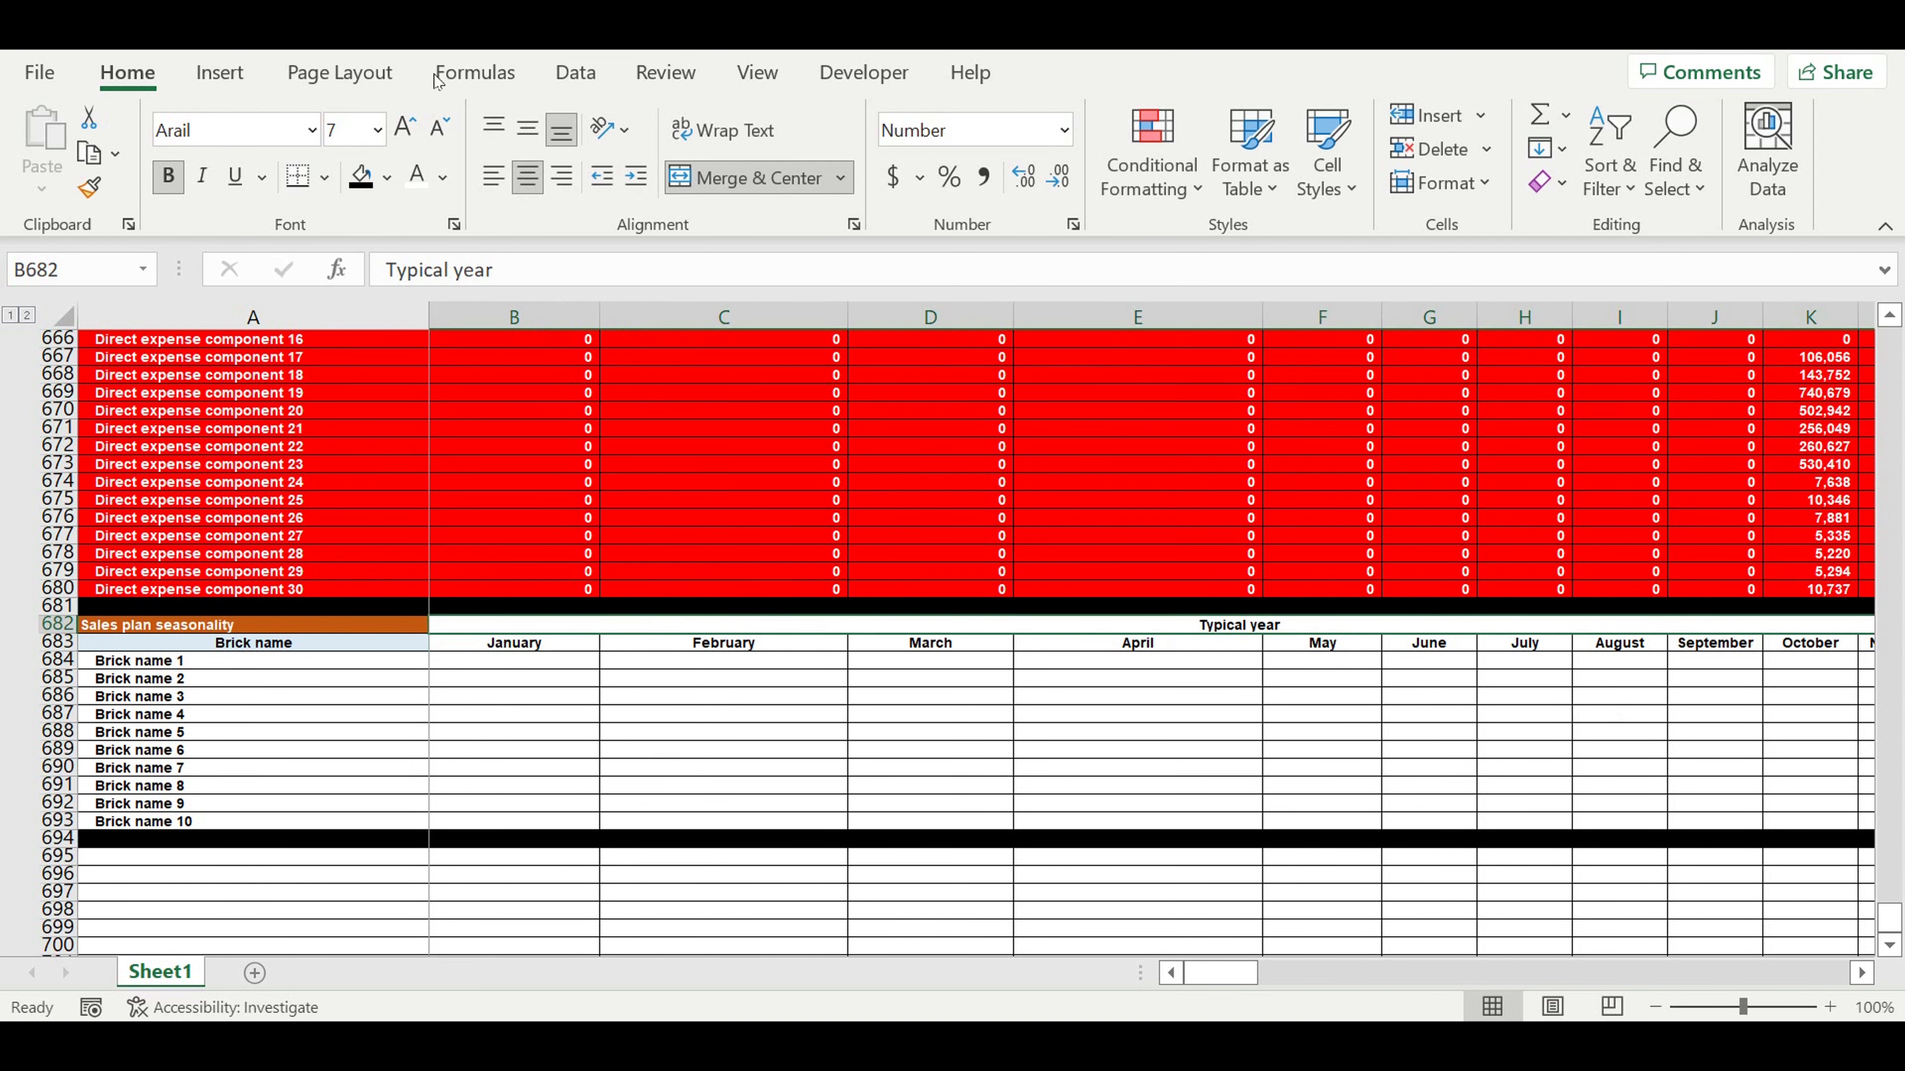
click(386, 177)
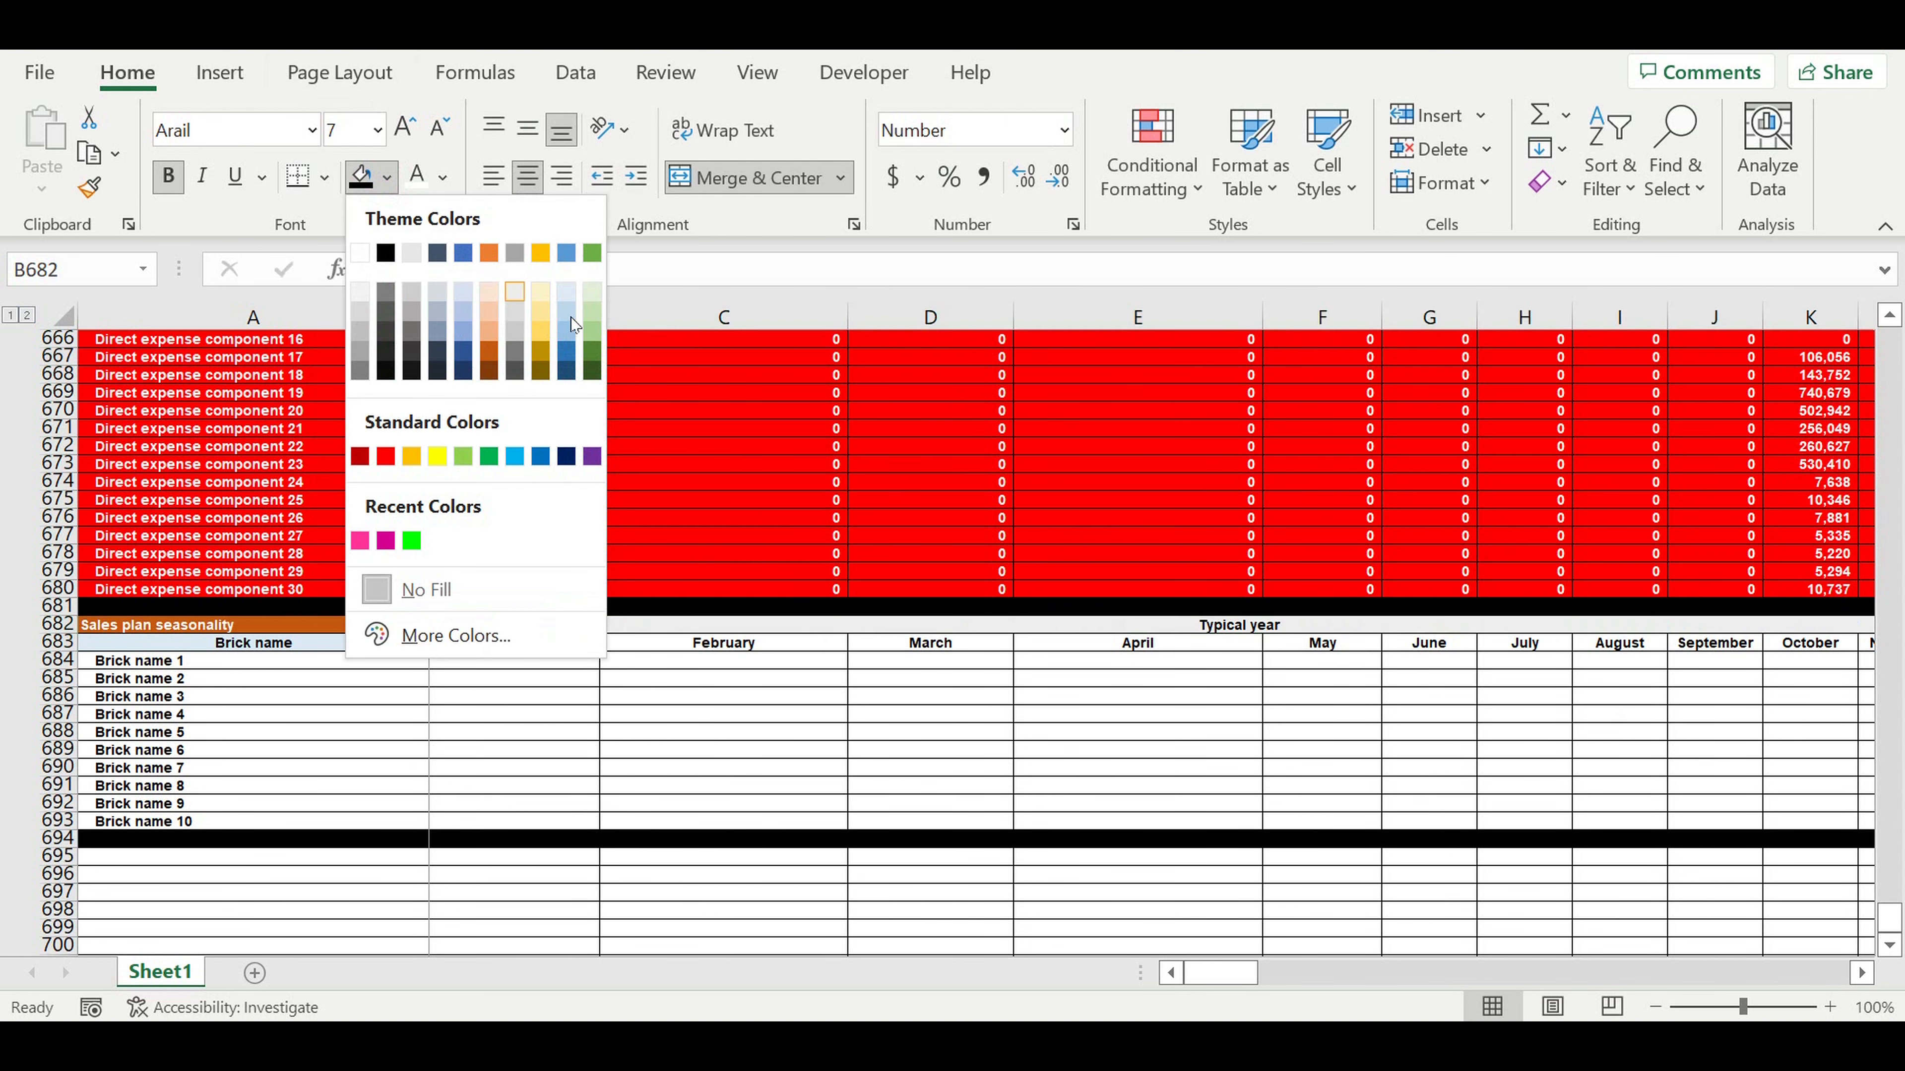